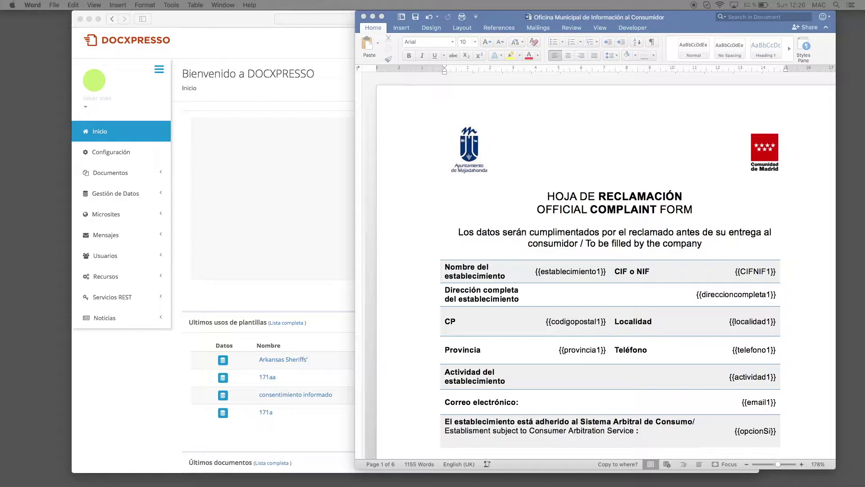
# - Upload the Oficina Municipal de Información al Consumidor document from the desktop to DOCXPRESSO and look over its preview
pyautogui.moveTo(14, 127); pyautogui.dragTo(276, 179)
pyautogui.click(277, 179)
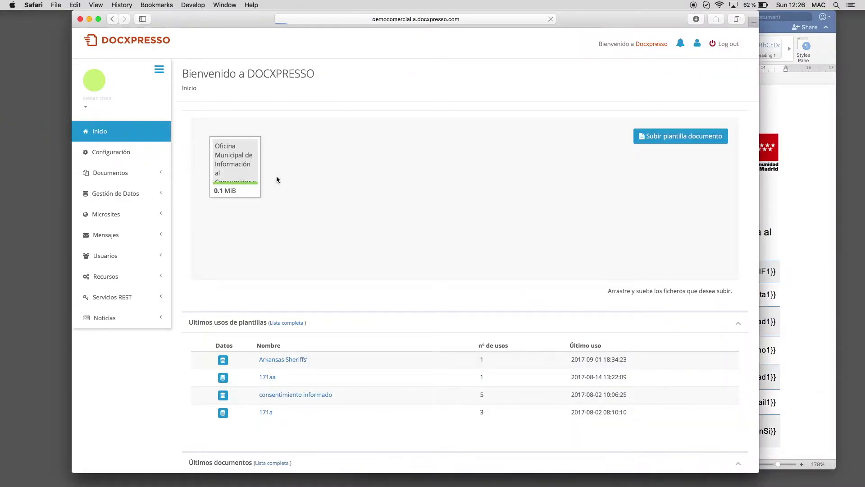
pyautogui.scroll(-3, 364, 160)
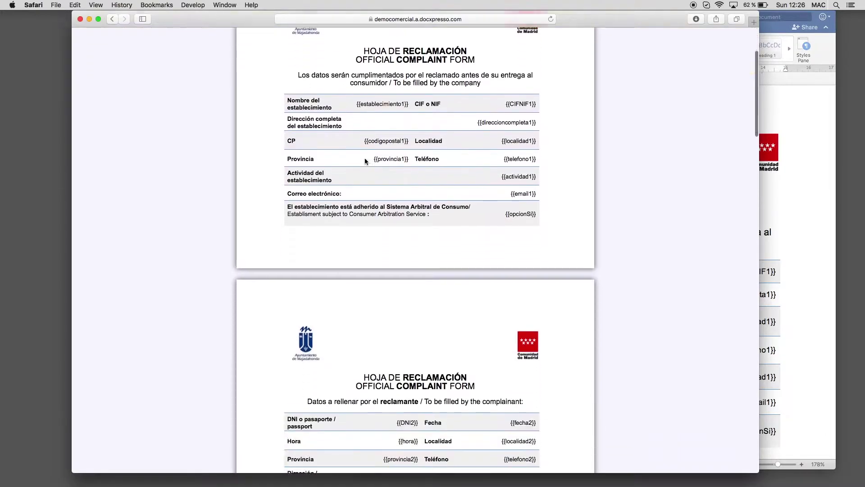
pyautogui.scroll(-6, 364, 158)
pyautogui.scroll(6, 364, 158)
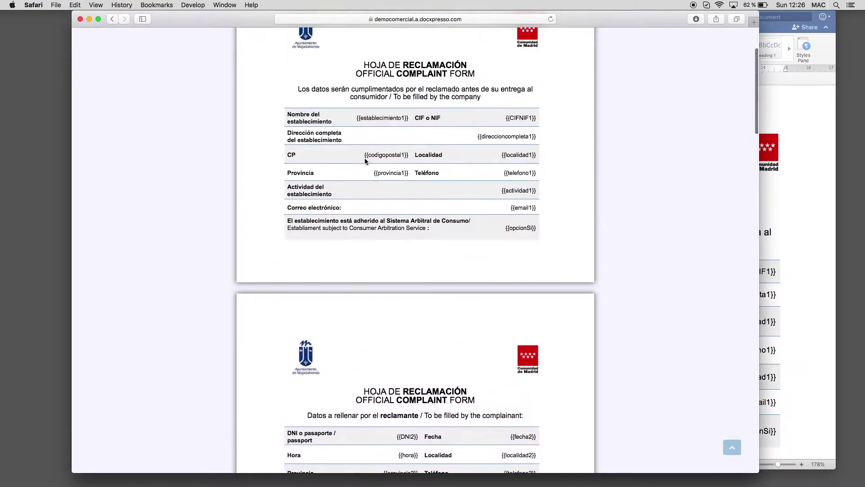
pyautogui.scroll(3, 364, 157)
# - Save the uploaded document as a template under its existing name, assigning it a category
pyautogui.click(356, 40)
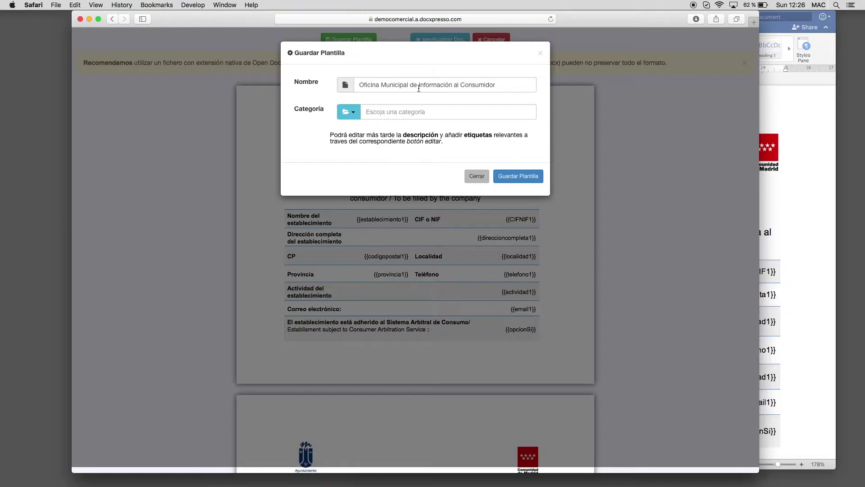
pyautogui.click(350, 112)
pyautogui.click(408, 143)
pyautogui.click(507, 178)
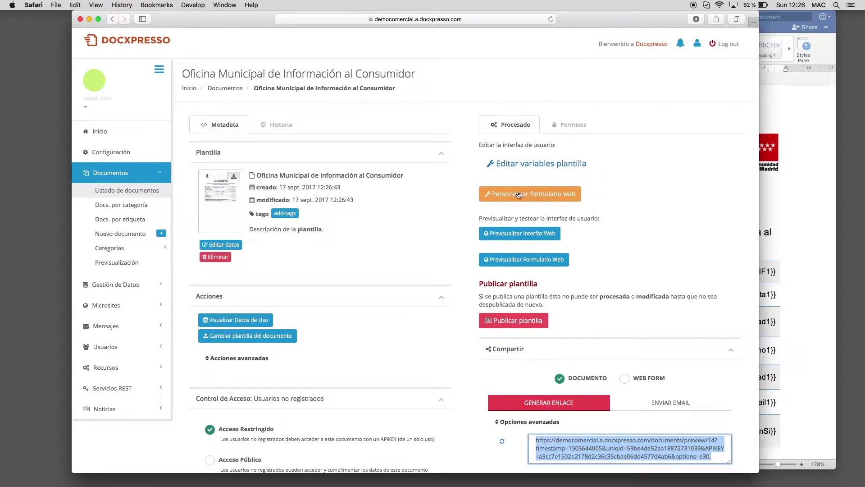
# - Open the template's variables for editing and set the email1 variable's validation to email
pyautogui.click(520, 164)
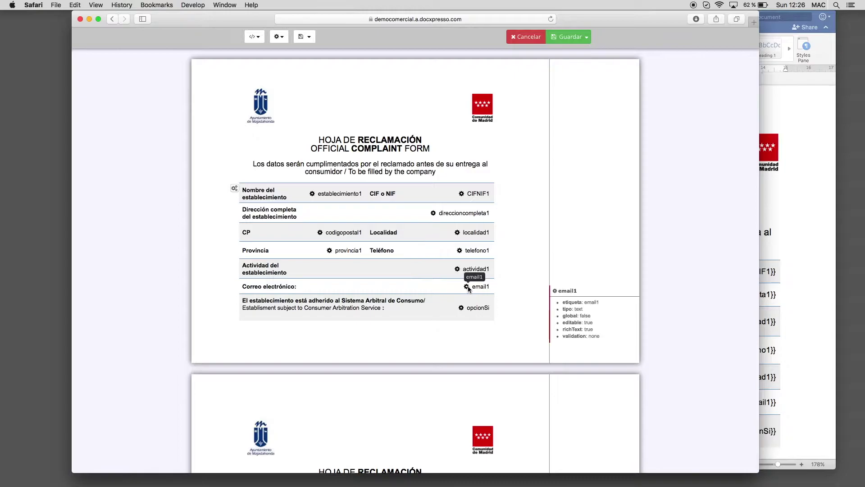
pyautogui.click(467, 287)
pyautogui.click(389, 121)
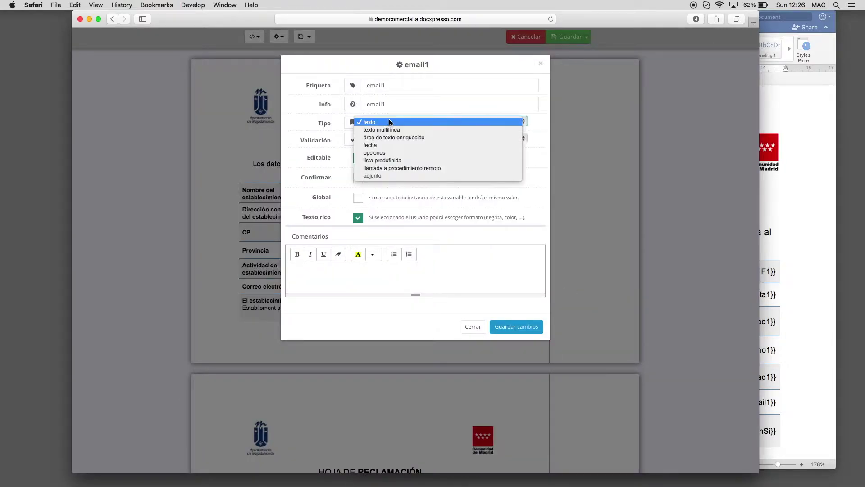
pyautogui.click(315, 145)
pyautogui.click(387, 139)
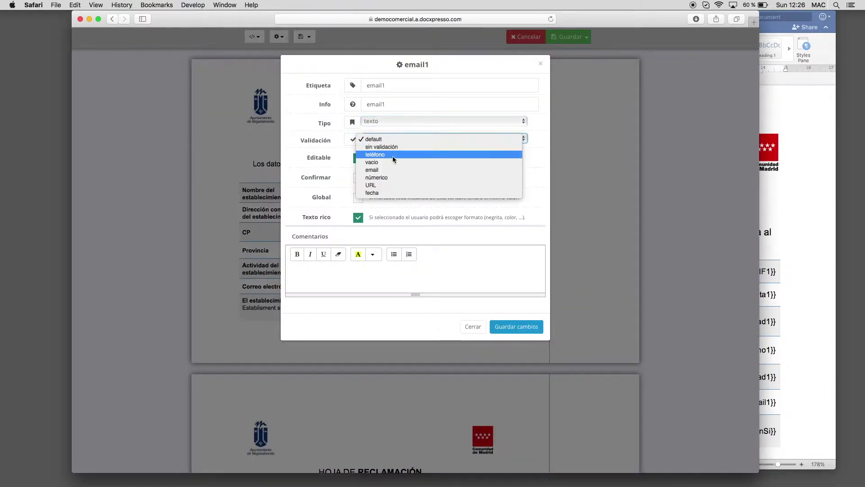
pyautogui.click(394, 170)
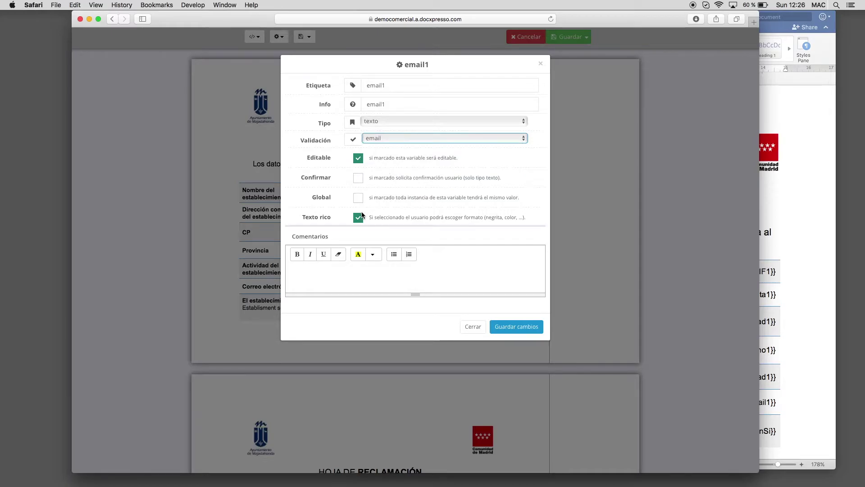
pyautogui.click(525, 327)
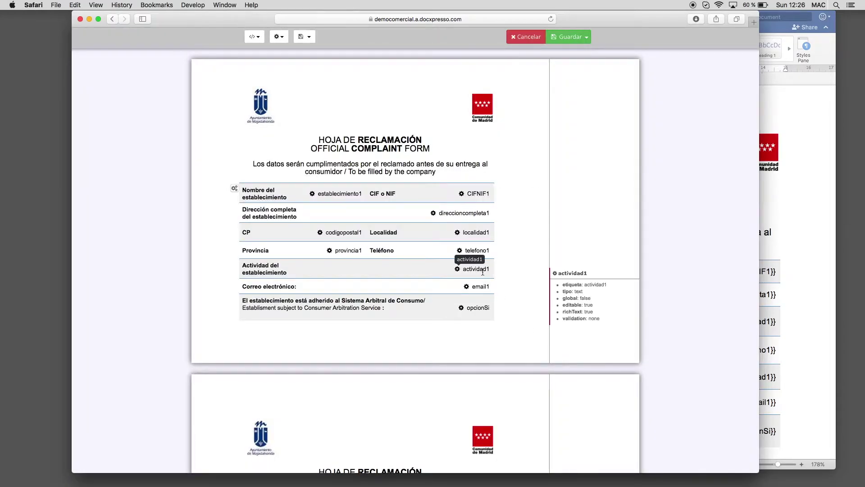
# - Change the opcionSi variable to type opciones, enter its option list starting with Si, and turn off rich text
pyautogui.click(462, 308)
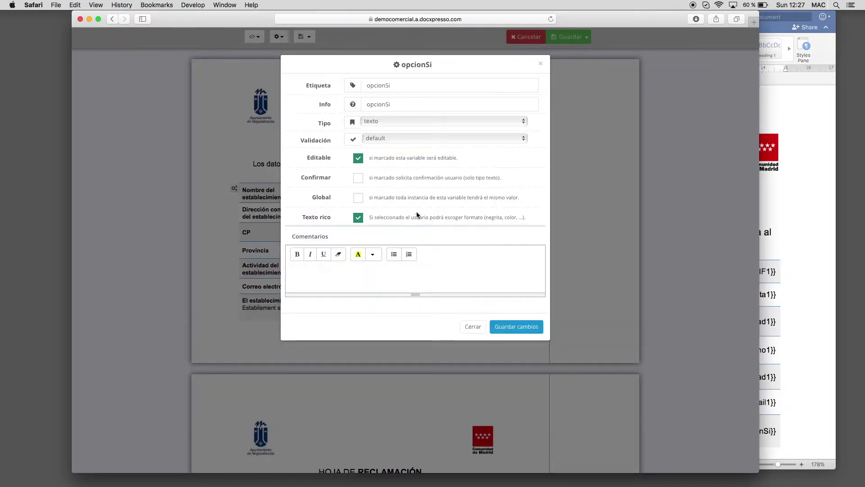
pyautogui.click(387, 123)
pyautogui.click(386, 149)
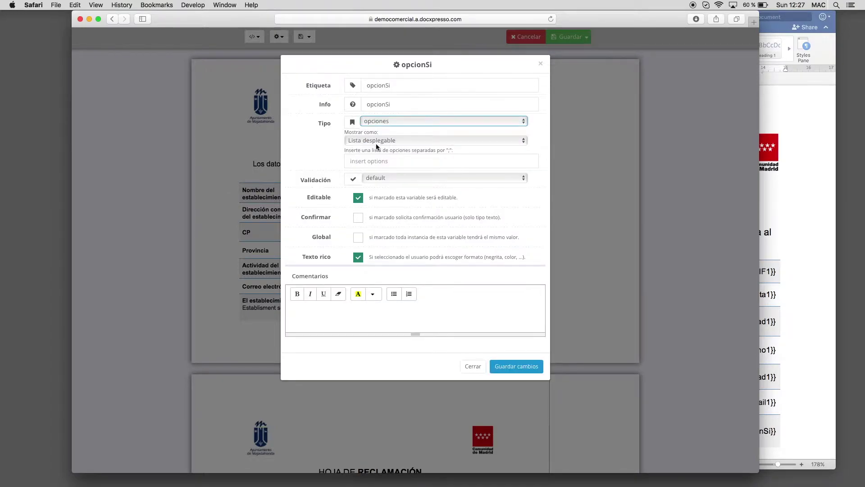
pyautogui.click(372, 159)
pyautogui.write('Si')
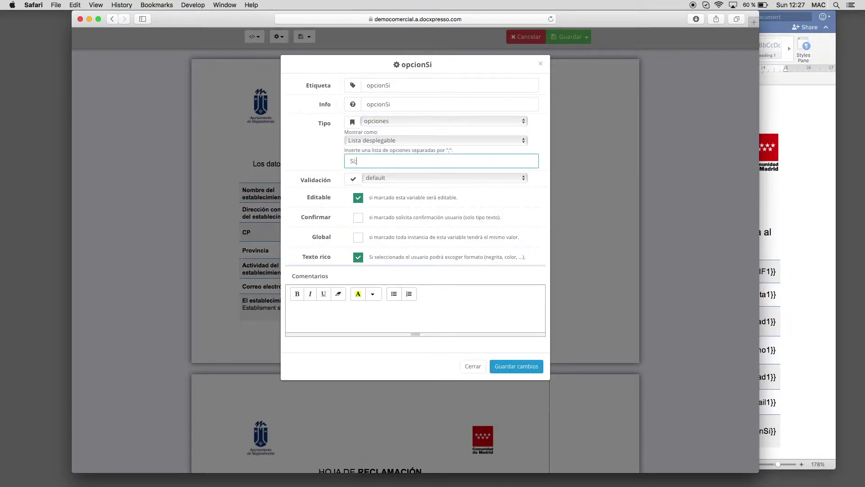
pyautogui.click(358, 257)
pyautogui.click(522, 368)
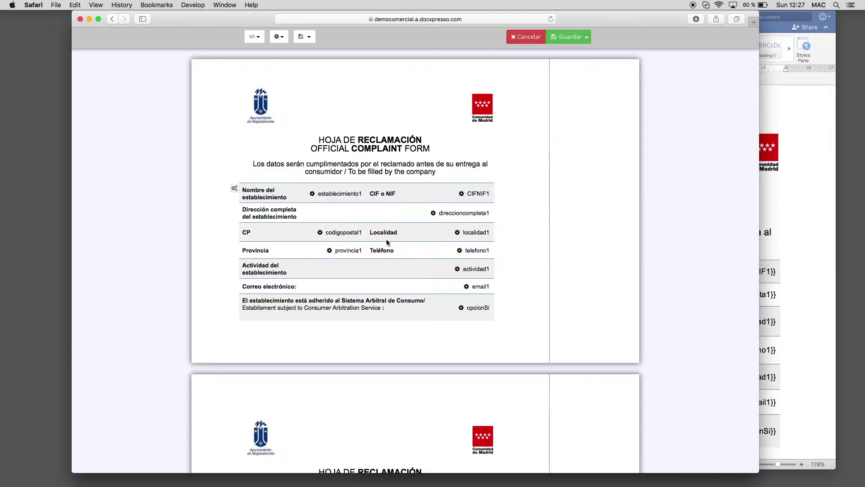
# - Set the email2 variable in the complainant section to email validation and turn off its rich text
pyautogui.scroll(-5, 392, 245)
pyautogui.scroll(-5, 392, 245)
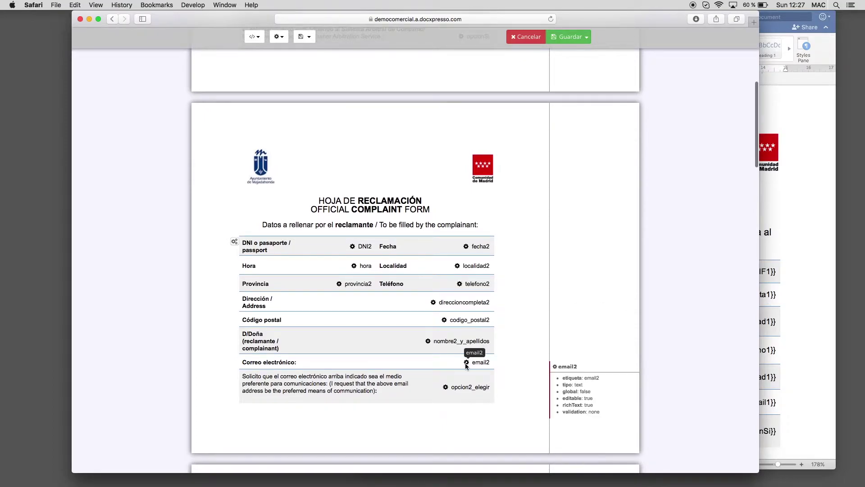
pyautogui.click(467, 363)
pyautogui.click(385, 122)
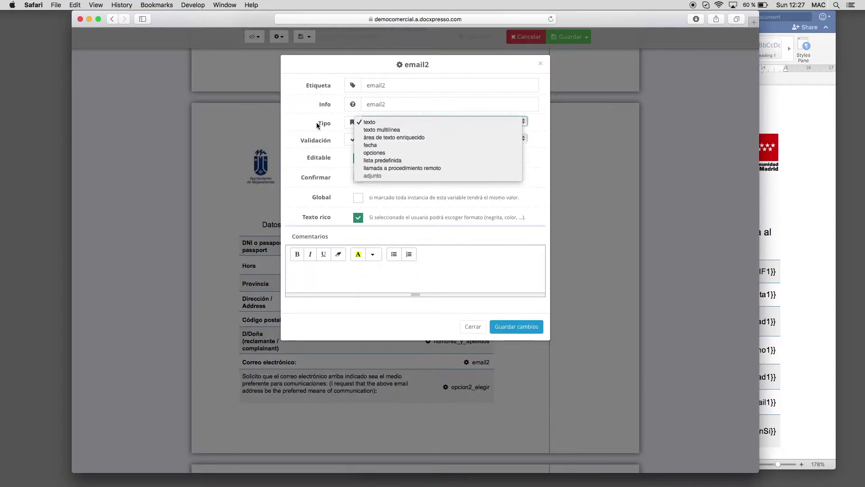
pyautogui.click(319, 126)
pyautogui.click(385, 138)
pyautogui.click(392, 170)
pyautogui.click(358, 218)
pyautogui.click(530, 333)
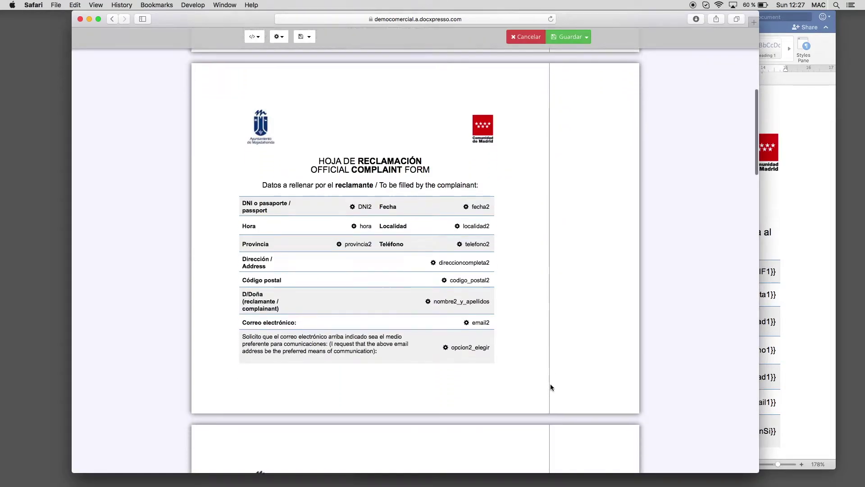
# - Change opcion2_elegir to type opciones with the choices "Sí, comunicar por email" and "evitar", and turn off rich text
pyautogui.moveTo(446, 345)
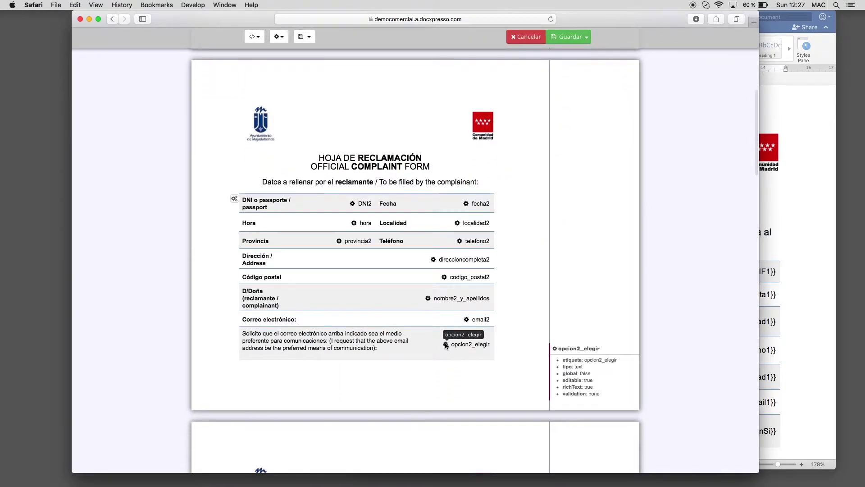
pyautogui.click(446, 344)
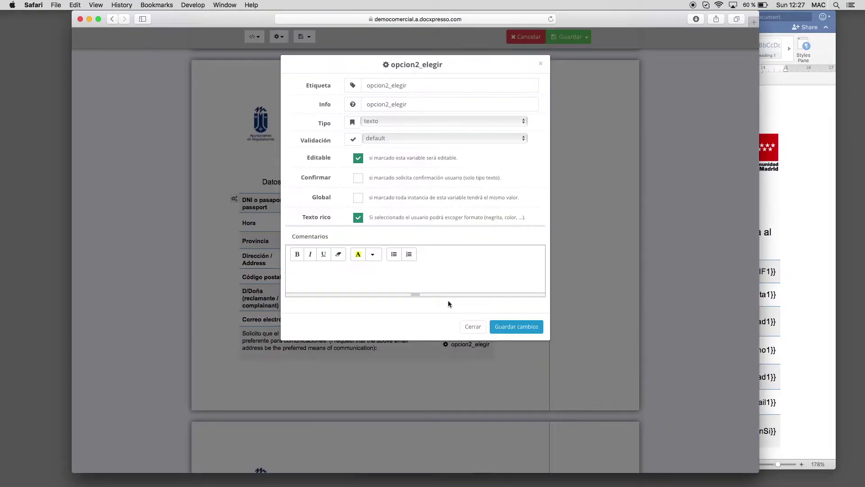
pyautogui.click(388, 120)
pyautogui.click(390, 148)
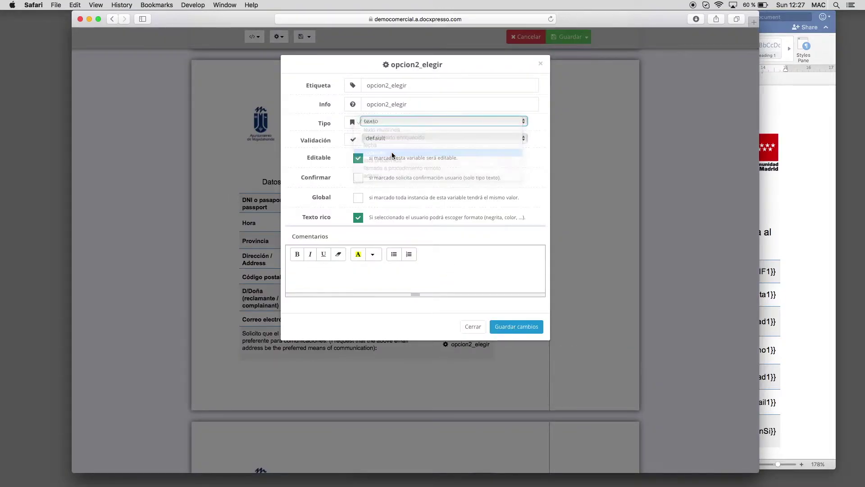
pyautogui.click(378, 165)
pyautogui.write('Sí, comunicar por email')
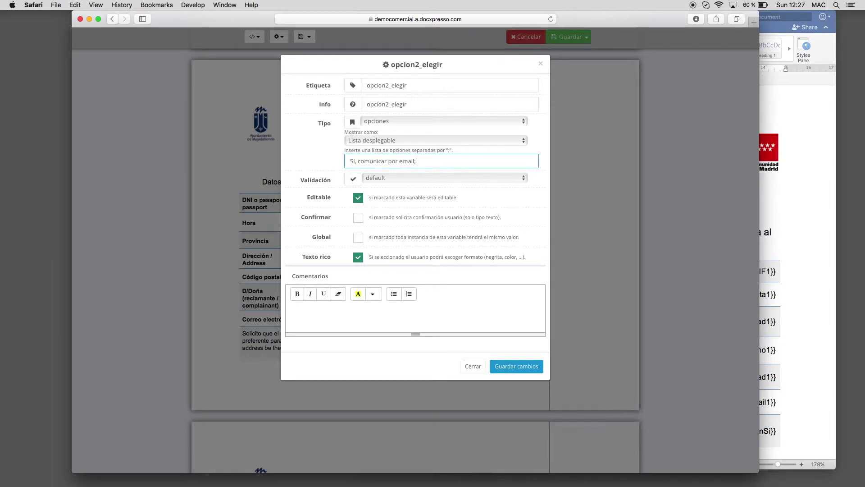
pyautogui.write('evitar')
pyautogui.click(358, 257)
pyautogui.click(517, 366)
# - Set the reclamacion variable under the causes of complaint to type área de texto enriquecido
pyautogui.scroll(-1, 604, 359)
pyautogui.scroll(-5, 604, 360)
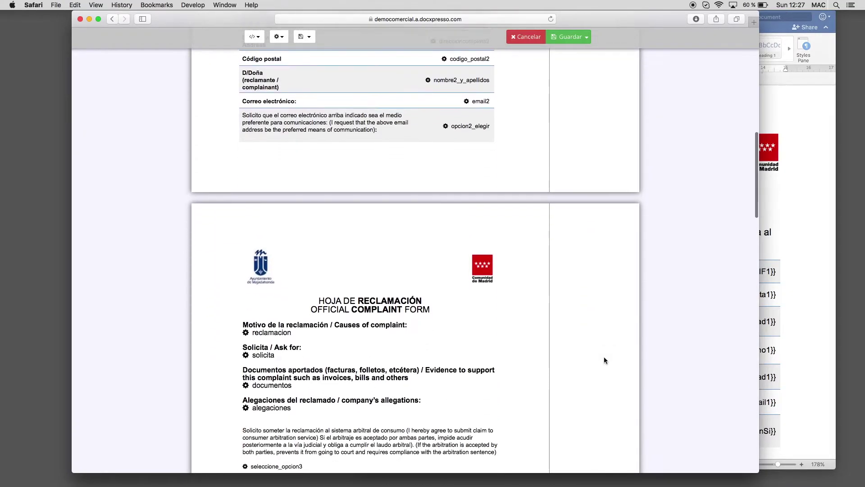
pyautogui.scroll(5, 604, 360)
pyautogui.scroll(-1, 603, 360)
pyautogui.scroll(-4, 604, 360)
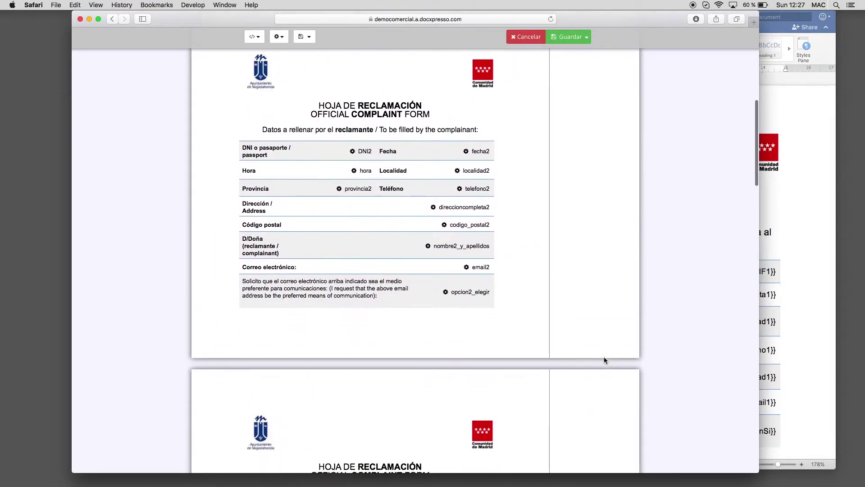
pyautogui.scroll(-10, 604, 360)
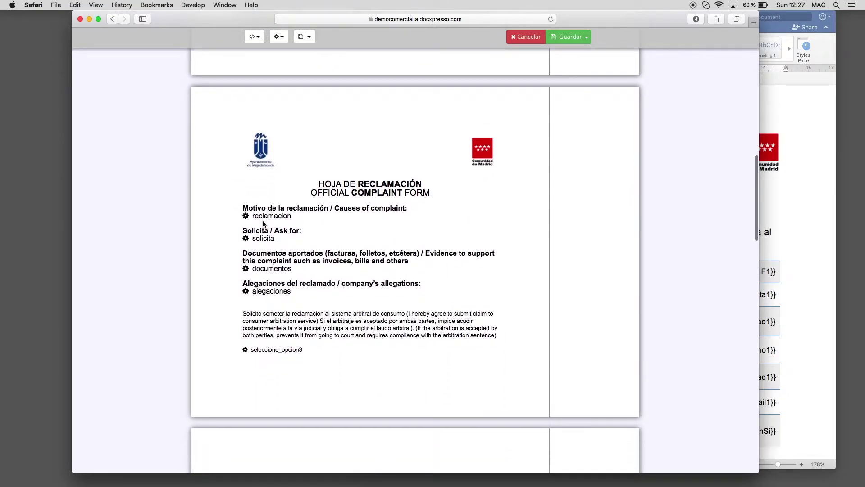
pyautogui.click(245, 216)
pyautogui.click(383, 123)
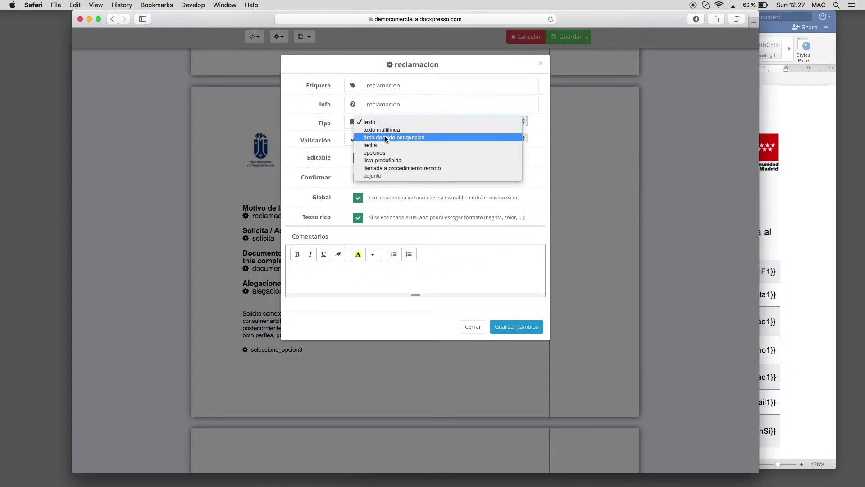
pyautogui.click(385, 138)
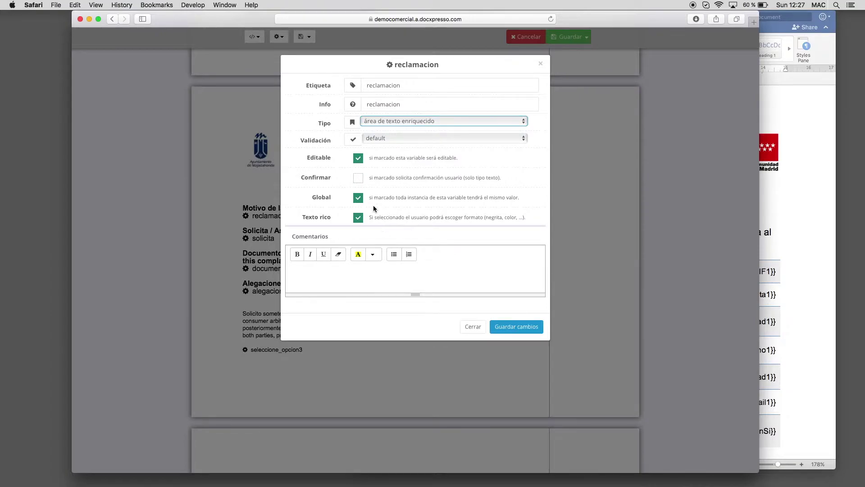
pyautogui.click(524, 327)
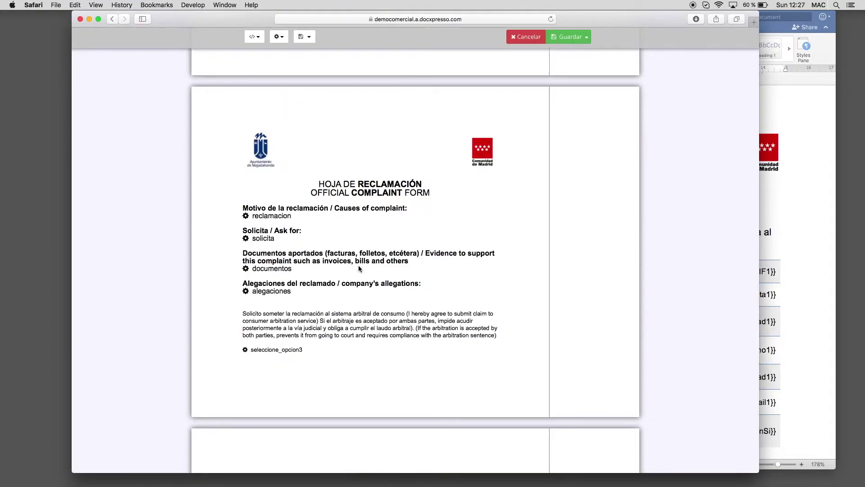
# - Set the solicita variable's type to área de texto enriquecido and save the change
pyautogui.click(246, 238)
pyautogui.click(383, 121)
pyautogui.click(393, 137)
pyautogui.click(516, 327)
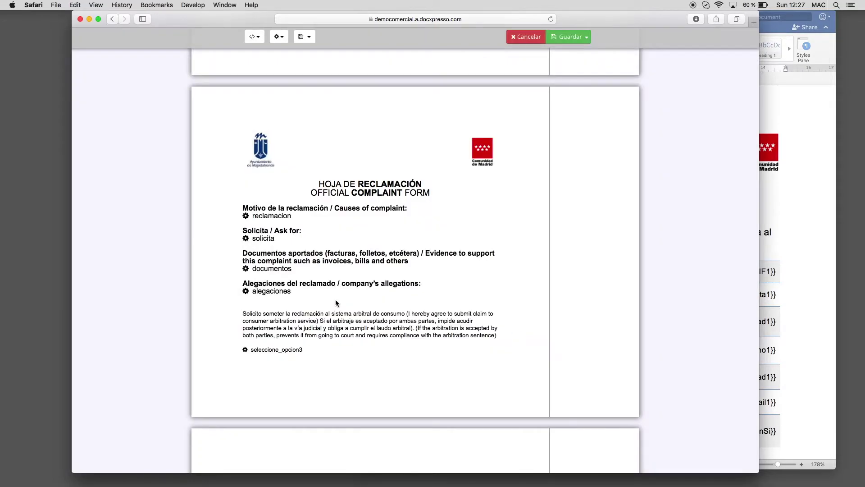
# - Change the alegaciones variable for the company's allegations to type área de texto enriquecido
pyautogui.click(247, 293)
pyautogui.click(383, 121)
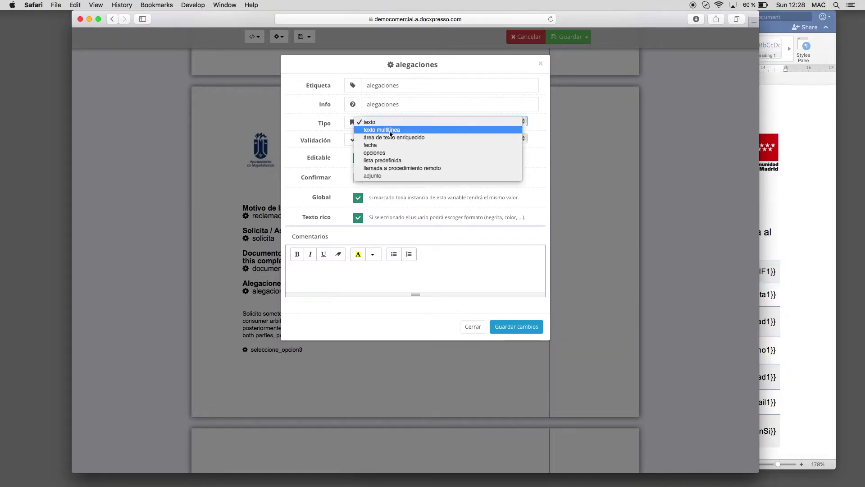
pyautogui.click(391, 138)
pyautogui.click(523, 330)
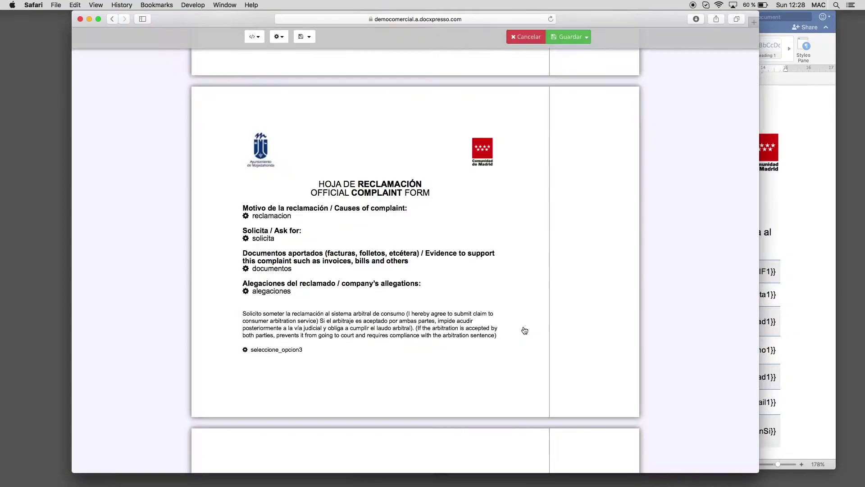
# - Set the documentos variable for the supporting evidence to type área de texto enriquecido
pyautogui.click(246, 269)
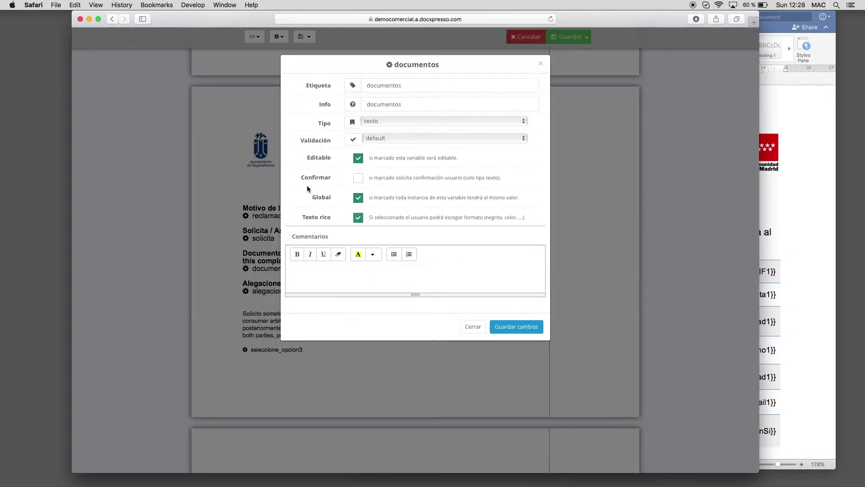
pyautogui.click(386, 121)
pyautogui.click(391, 139)
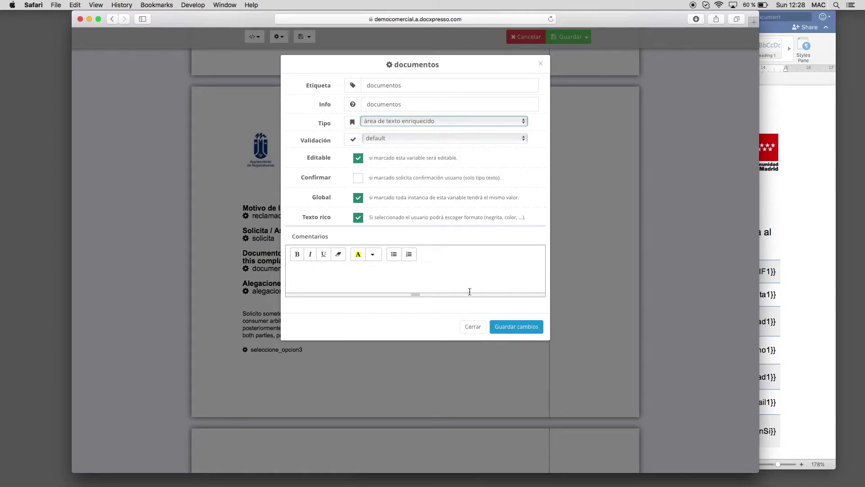
pyautogui.click(386, 120)
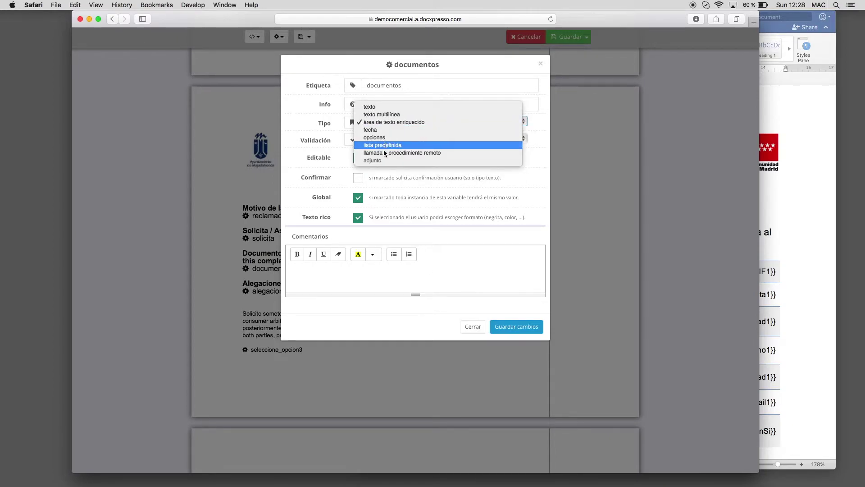
pyautogui.click(435, 220)
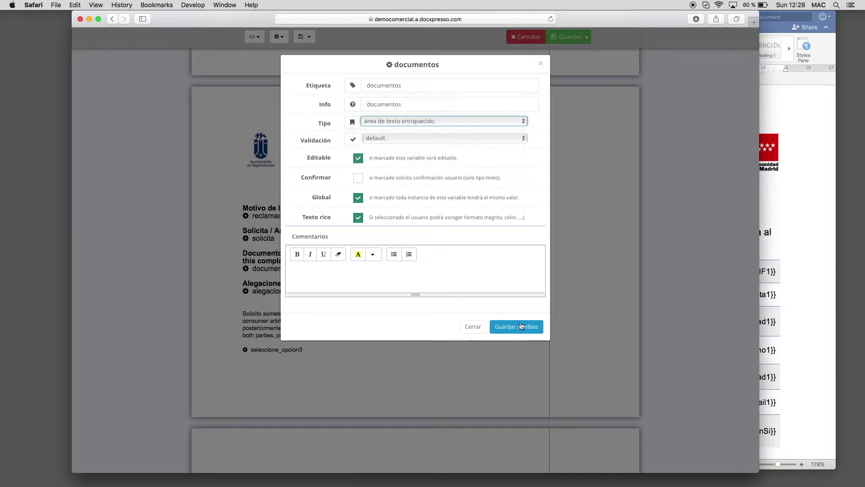
pyautogui.click(473, 328)
pyautogui.scroll(-2, 343, 348)
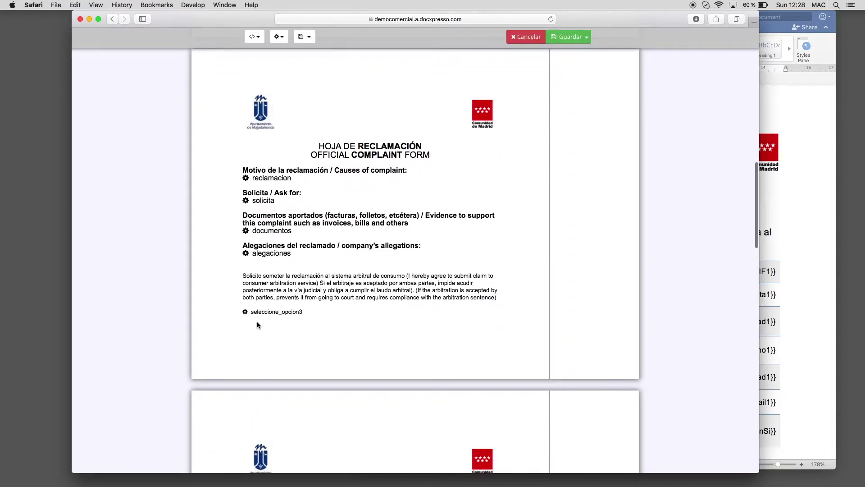
# - Set the seleccione_opcion3 variable's type to opciones, with the choices "Quiero someterme al arbitraje;No quiero someterme al arbitraje"
pyautogui.click(271, 312)
pyautogui.click(245, 312)
pyautogui.click(386, 122)
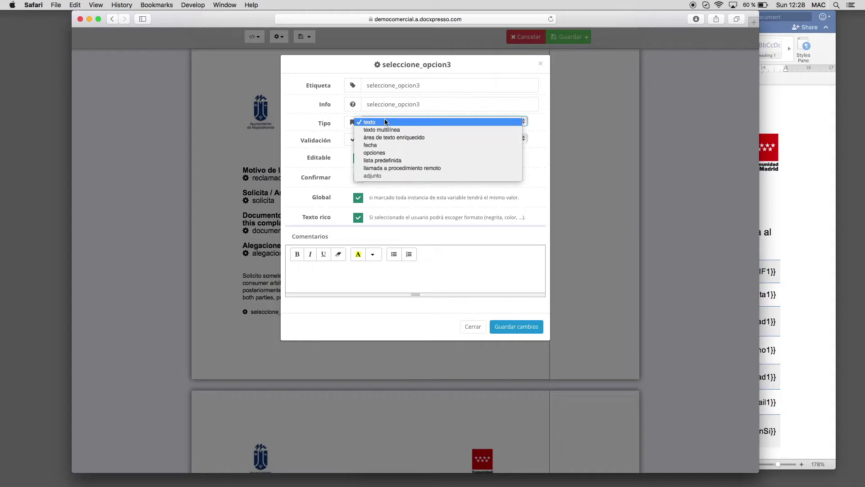
pyautogui.click(391, 152)
pyautogui.write('Q')
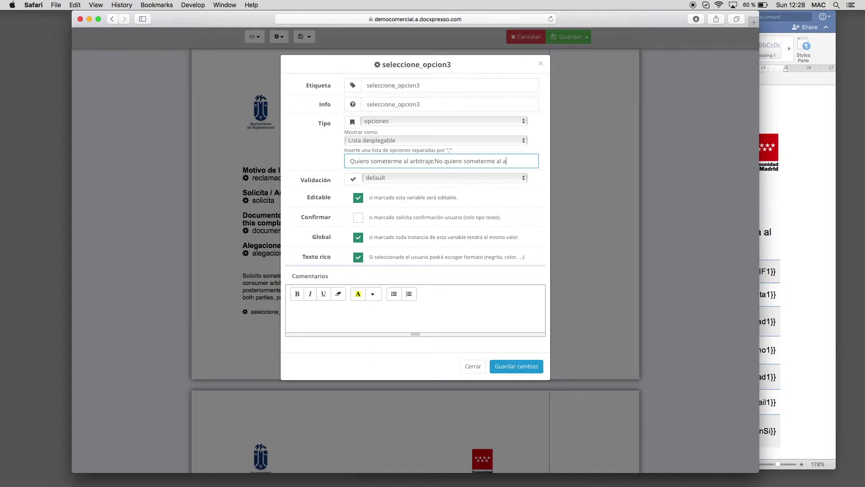
# - Change the variable's label to "Seleccione una opción", clear its info text and save the changes
pyautogui.click(428, 86)
pyautogui.doubleClick(429, 85)
pyautogui.press('Right')
pyautogui.press('BackSpace')
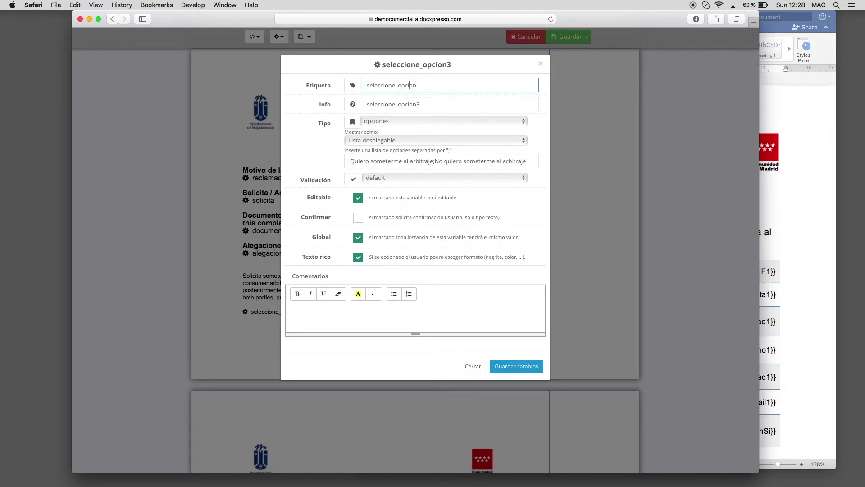
pyautogui.write('una')
pyautogui.press('Tab')
pyautogui.press('BackSpace')
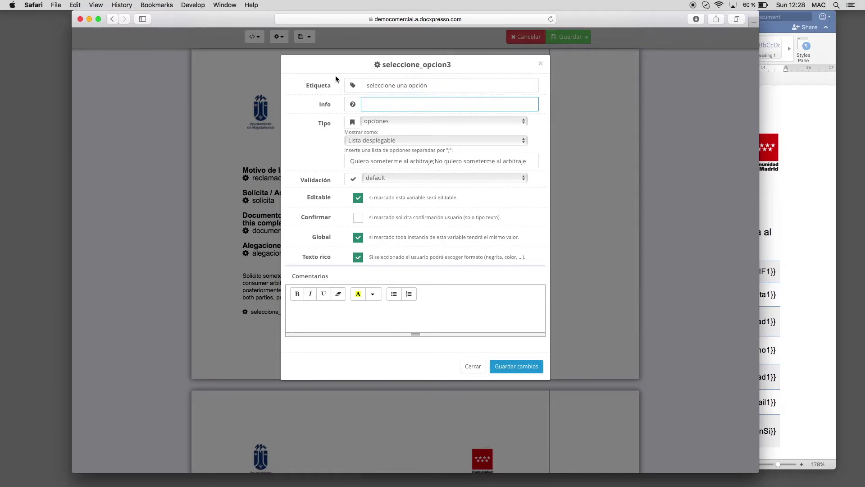
pyautogui.click(370, 85)
pyautogui.press('BackSpace')
pyautogui.write('S')
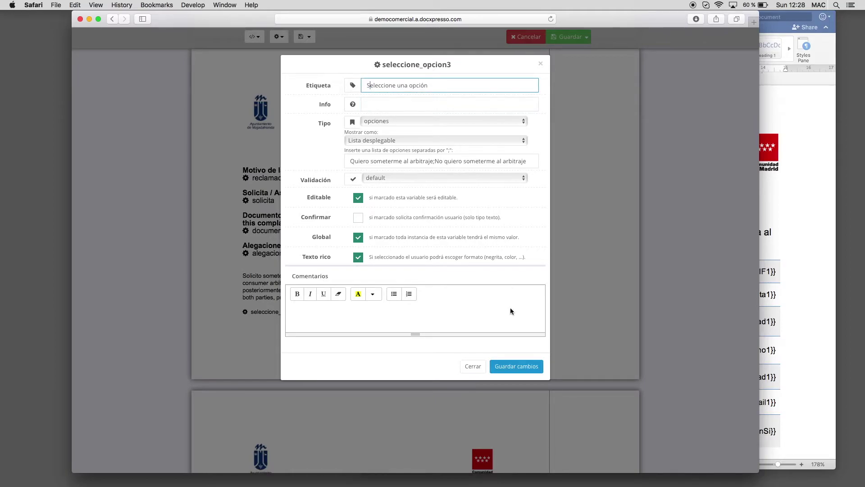
pyautogui.click(516, 366)
# - Set the source of the complainant's signature image firma1 to Panel de firma and save the change
pyautogui.scroll(-10, 513, 309)
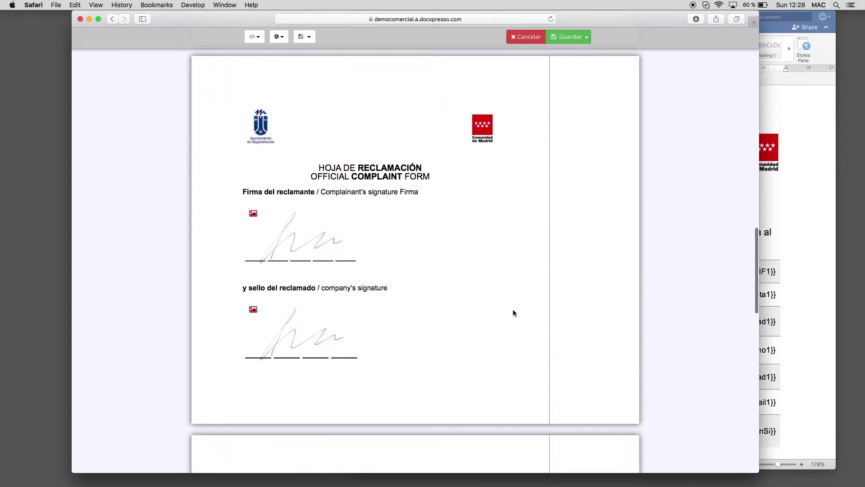
pyautogui.click(353, 224)
pyautogui.click(401, 122)
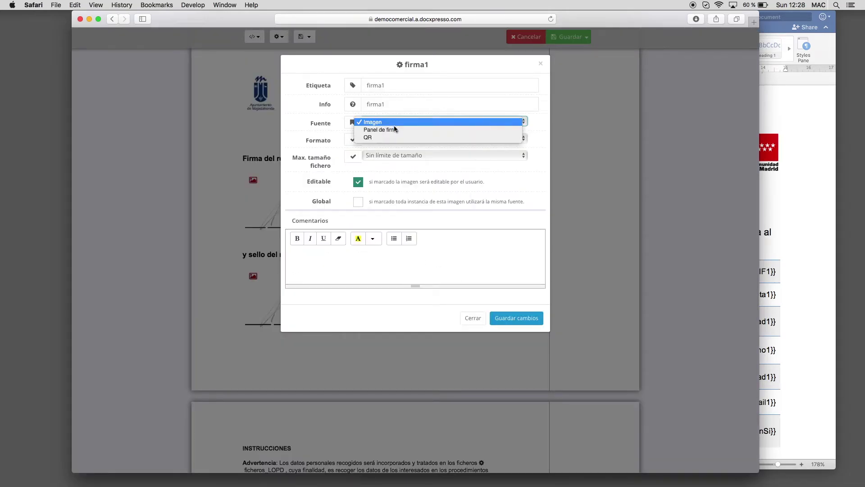
pyautogui.click(394, 131)
pyautogui.click(517, 317)
# - Change the company's signature image firma2 to use Panel de firma as its source and save it
pyautogui.click(310, 299)
pyautogui.click(381, 123)
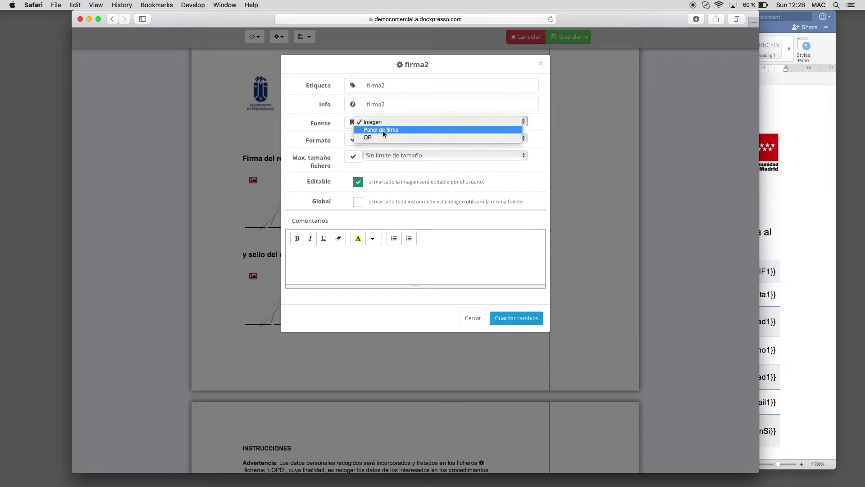
pyautogui.click(393, 130)
pyautogui.click(517, 317)
# - In the template's custom configuration, remove the rtf, doc-legacy, docx, doc and odt formats, keeping only pdf
pyautogui.scroll(-5, 497, 333)
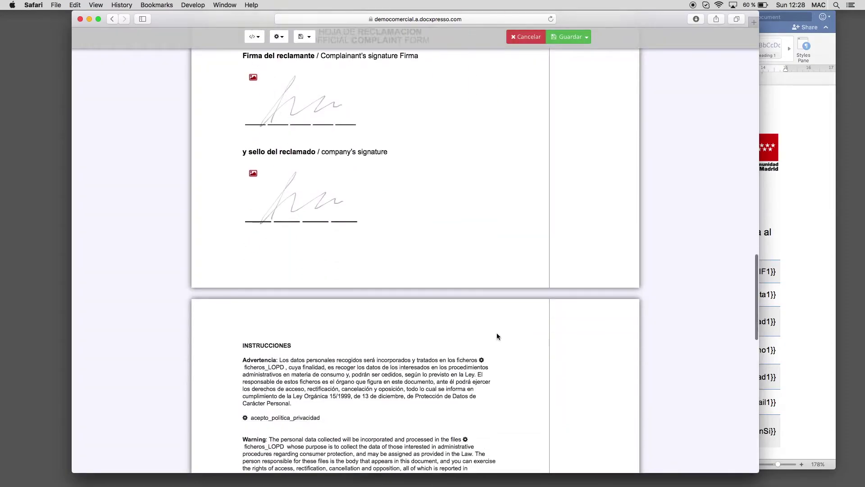
pyautogui.scroll(8, 496, 336)
pyautogui.scroll(10, 497, 336)
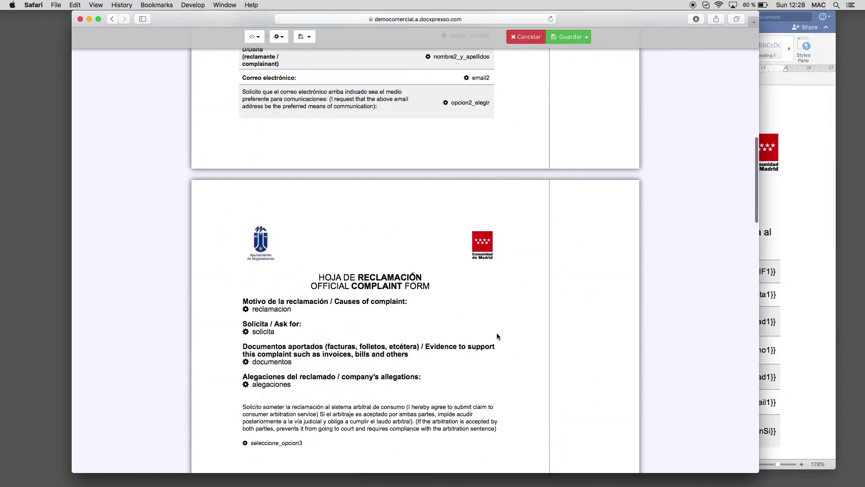
pyautogui.scroll(10, 497, 336)
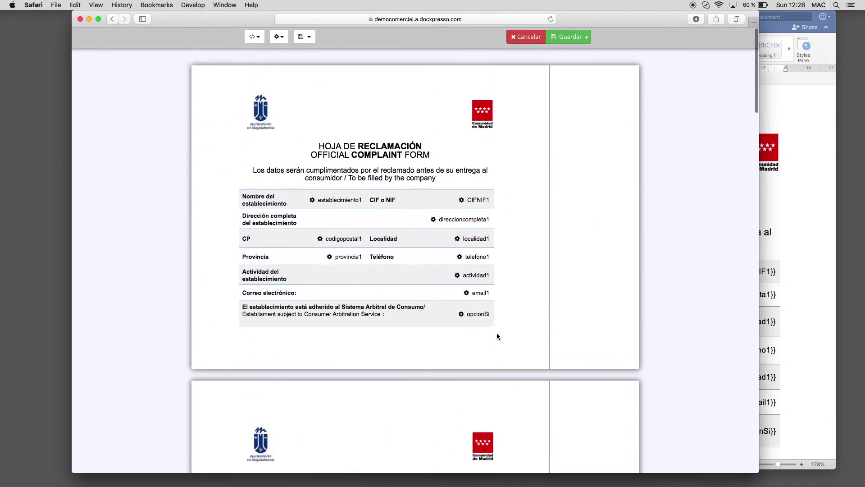
pyautogui.click(278, 36)
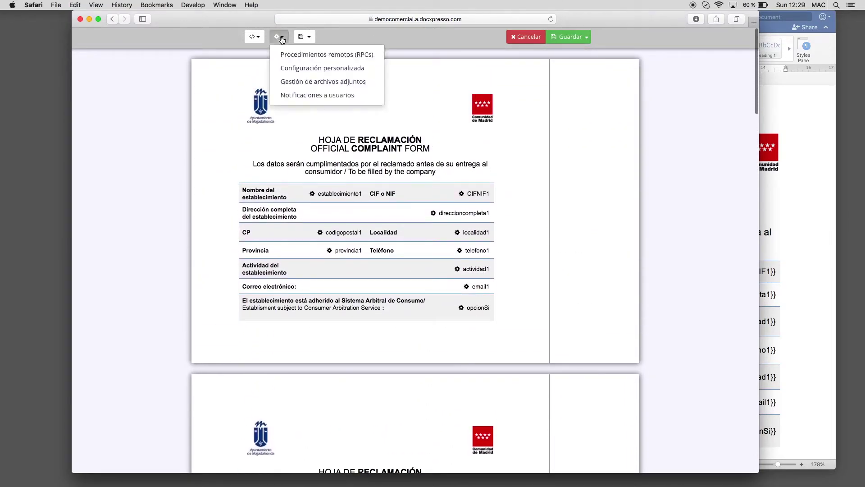
pyautogui.click(301, 69)
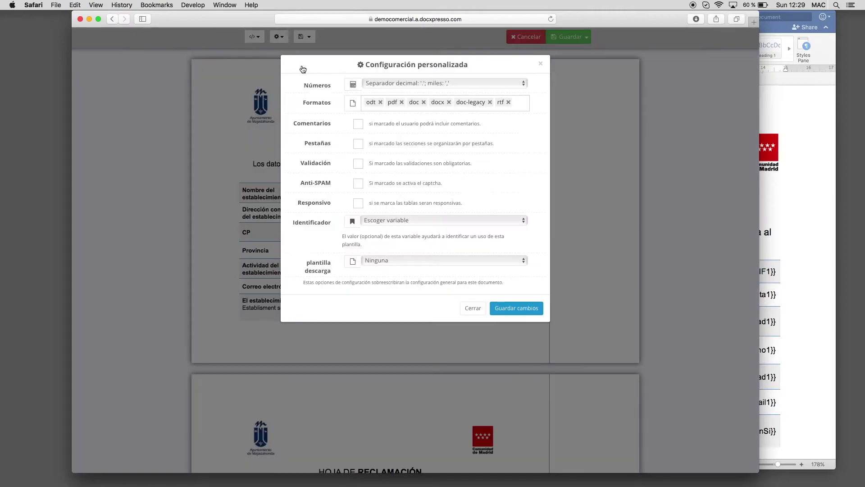
pyautogui.click(509, 102)
pyautogui.click(490, 102)
pyautogui.click(448, 101)
pyautogui.click(424, 102)
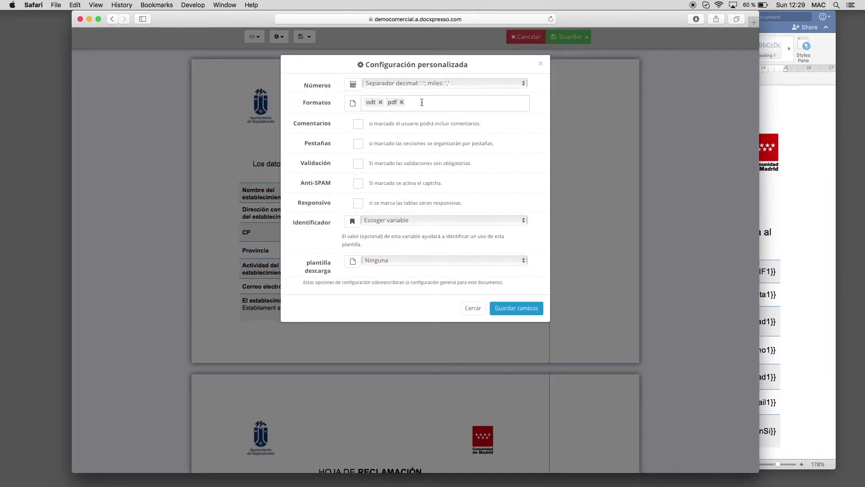
pyautogui.click(380, 102)
# - Organise the sections into tabs named "Datos de la reclamación;Datos del reclamante;Datos de la reclamación;Firmas;Información"
pyautogui.click(358, 144)
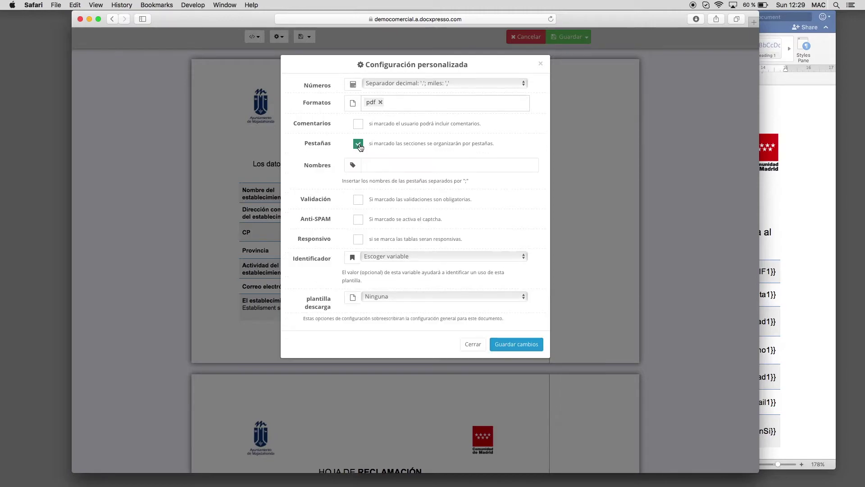
pyautogui.click(381, 165)
pyautogui.write('Datos de la reclamac')
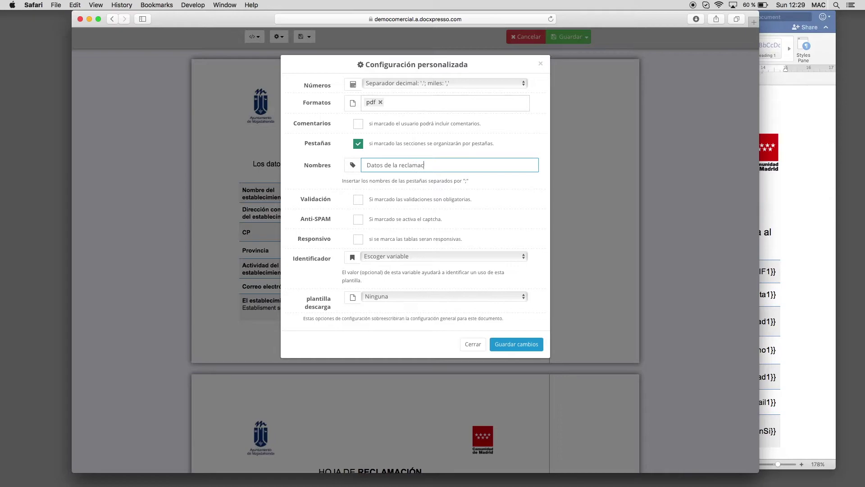
pyautogui.write('ión;D')
pyautogui.write('atos del reclamante;')
pyautogui.write('Fr')
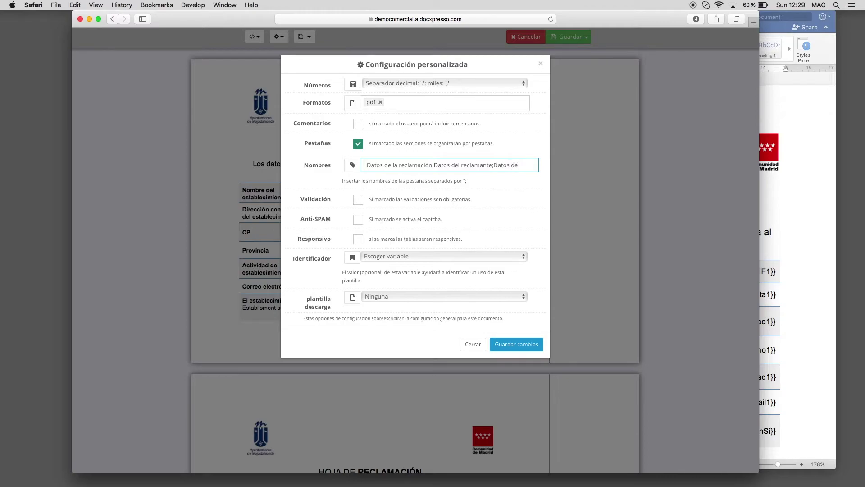
pyautogui.write('reclamación')
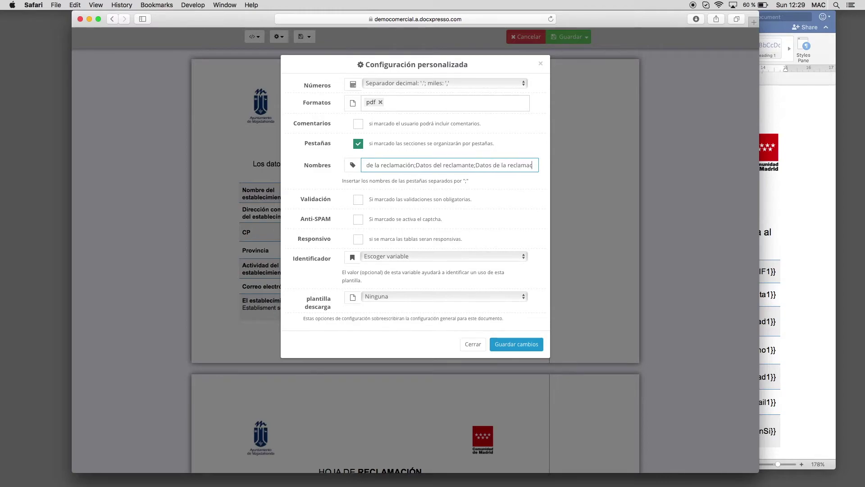
pyautogui.write(';Firmas;')
# - Correct the first tab name to "Datos del reclamado" and save the custom configuration
pyautogui.press('Left')
pyautogui.press('Left')
pyautogui.press('Left')
pyautogui.press('Left')
pyautogui.press('Left')
pyautogui.press('Left')
pyautogui.press('Left')
pyautogui.press('Left')
pyautogui.press('Left')
pyautogui.press('Left')
pyautogui.press('Left')
pyautogui.press('Left')
pyautogui.press('Left')
pyautogui.press('Left')
pyautogui.press('Left')
pyautogui.press('Left')
pyautogui.press('Left')
pyautogui.press('Left')
pyautogui.press('Left')
pyautogui.press('Left')
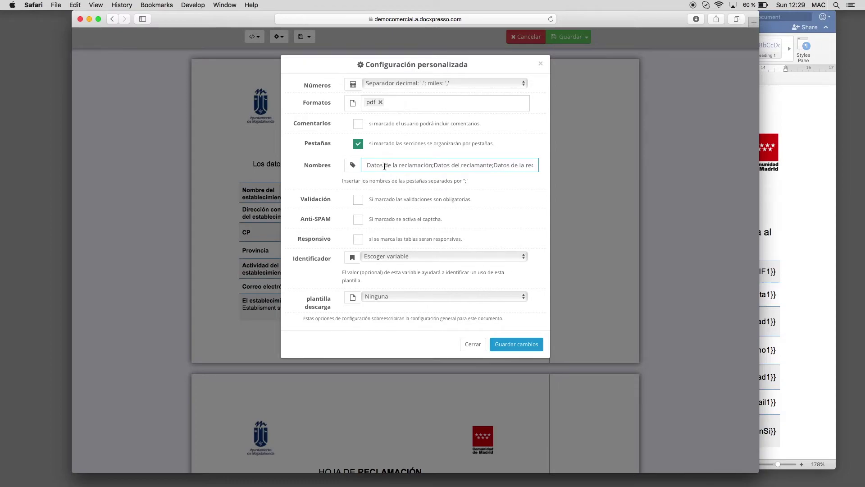
pyautogui.moveTo(396, 165); pyautogui.dragTo(434, 166)
pyautogui.press('BackSpace')
pyautogui.press('BackSpace')
pyautogui.write('l ')
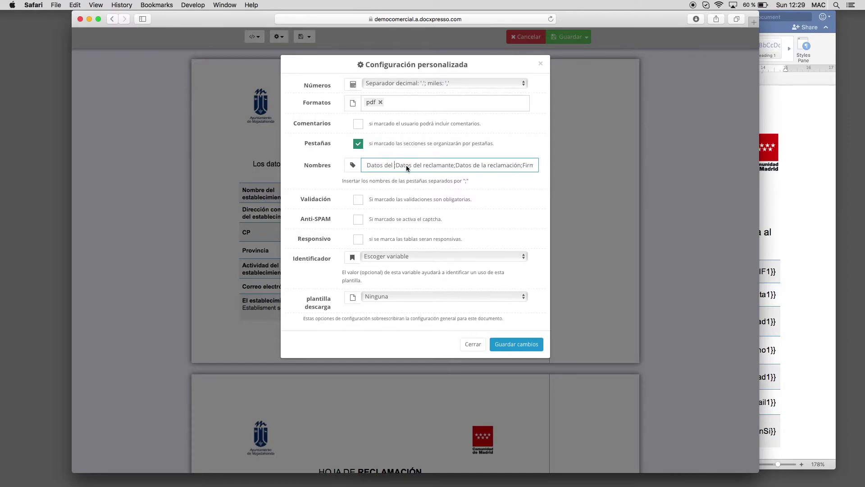
pyautogui.write('reclamado;')
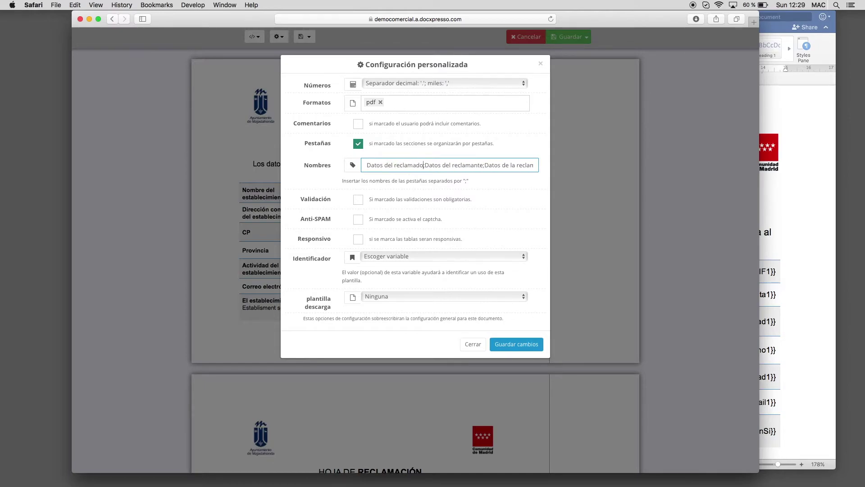
pyautogui.click(520, 345)
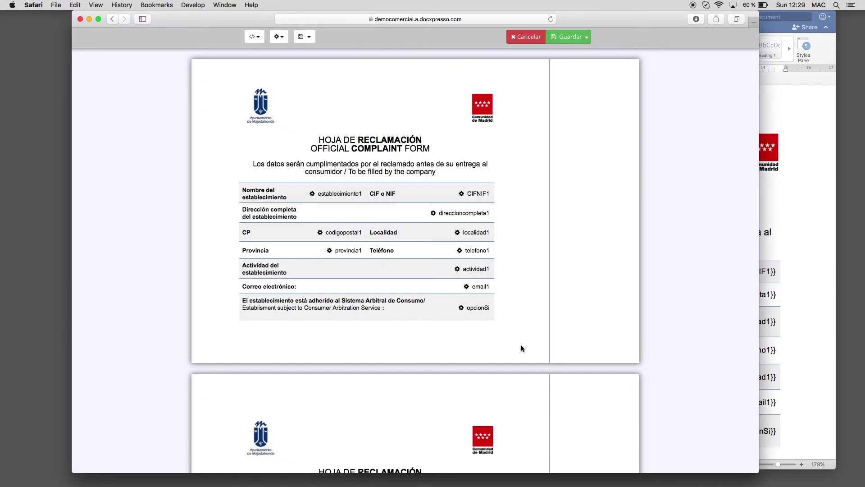
# - Save the template and preview it as a fillable form
pyautogui.click(569, 37)
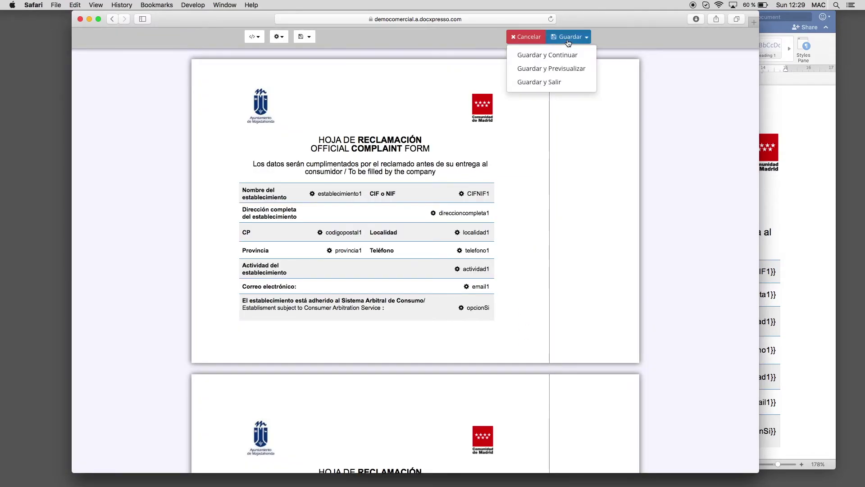
pyautogui.click(569, 70)
pyautogui.click(518, 200)
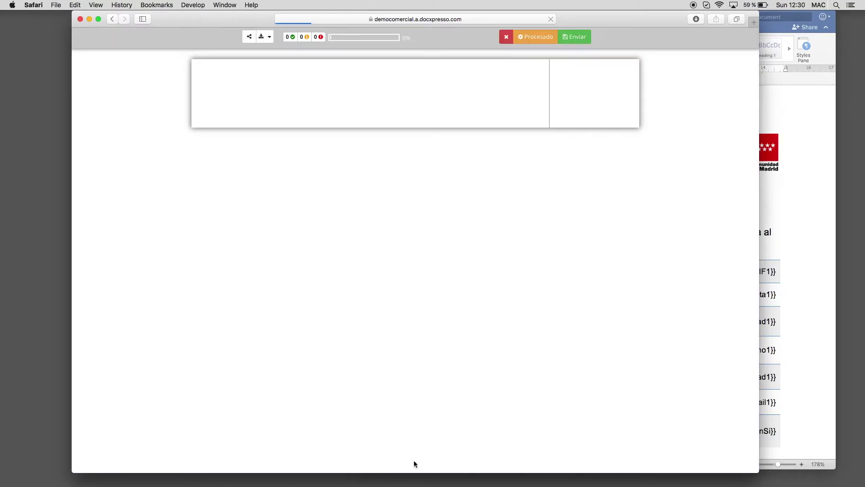
pyautogui.moveTo(378, 475)
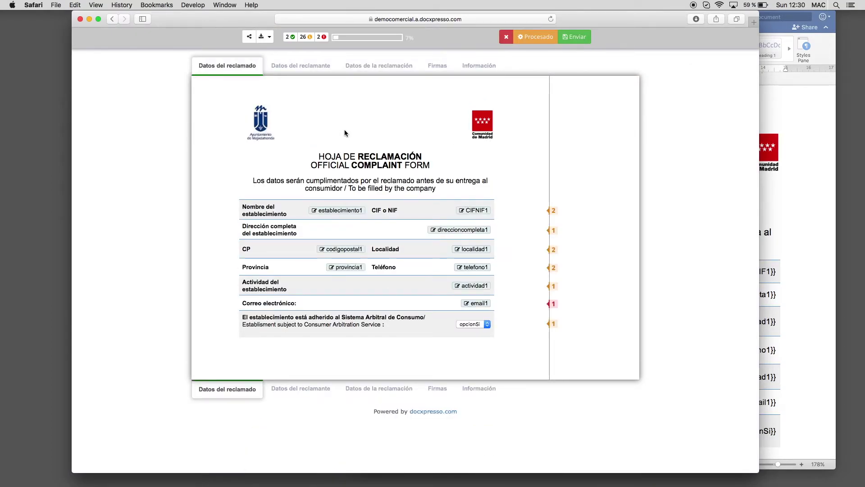
# - Review the Datos del reclamante, Datos de la reclamación, Firmas and Información tabs of the preview, and return to the template editor
pyautogui.click(301, 66)
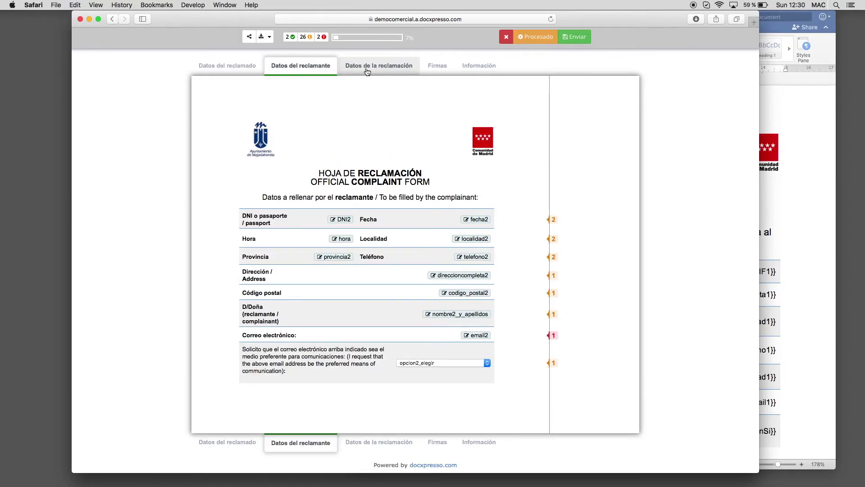
pyautogui.click(367, 68)
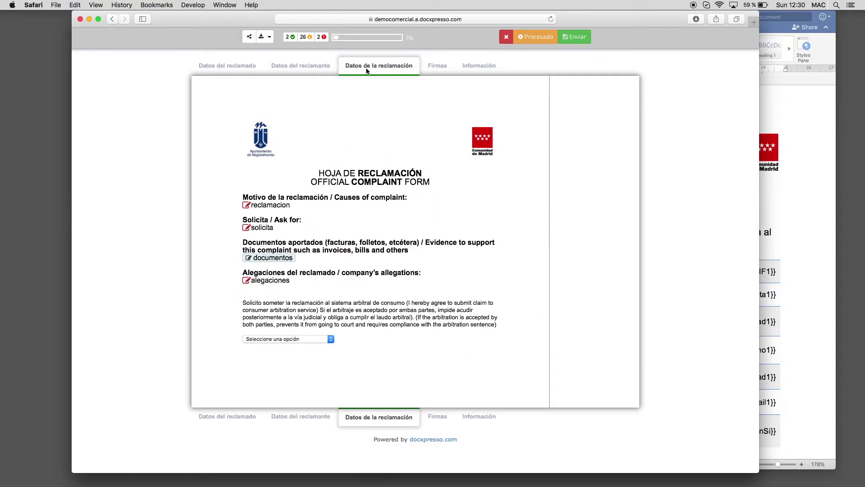
pyautogui.click(439, 67)
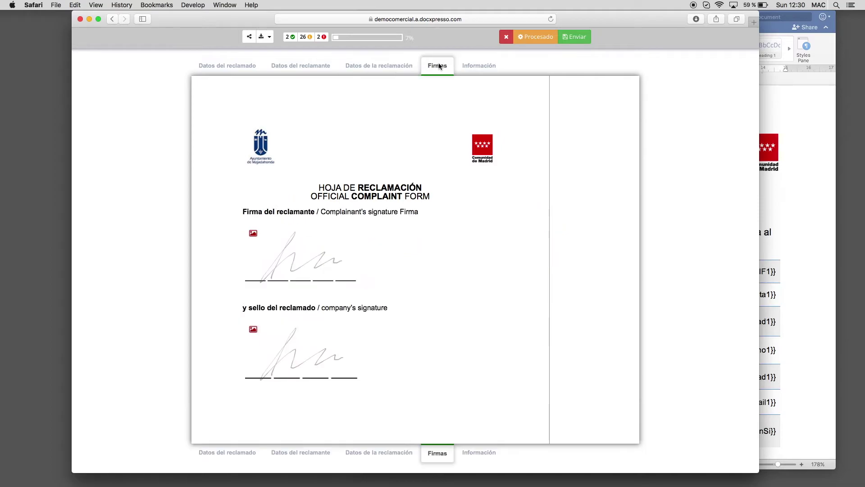
pyautogui.click(490, 64)
pyautogui.scroll(-3, 460, 180)
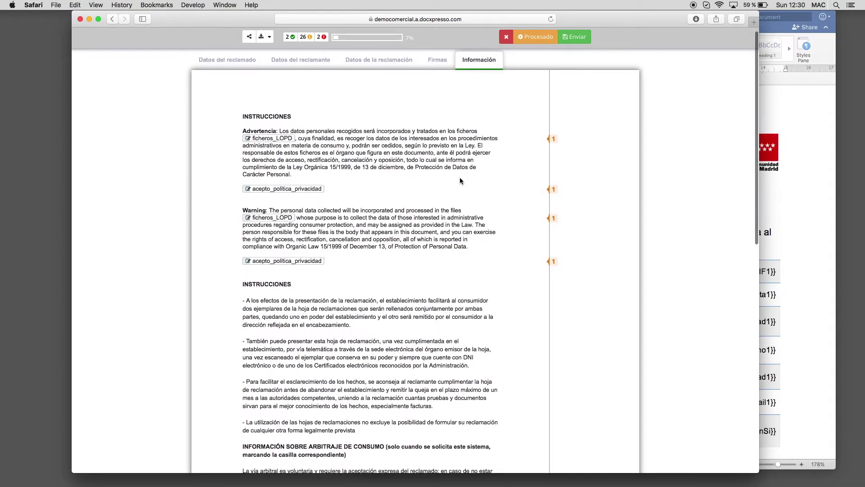
pyautogui.scroll(-3, 461, 180)
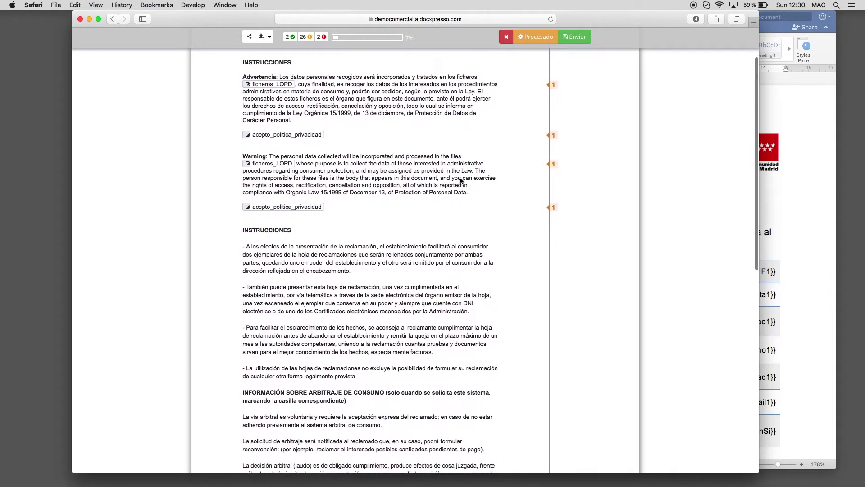
pyautogui.scroll(4, 460, 180)
pyautogui.scroll(3, 461, 180)
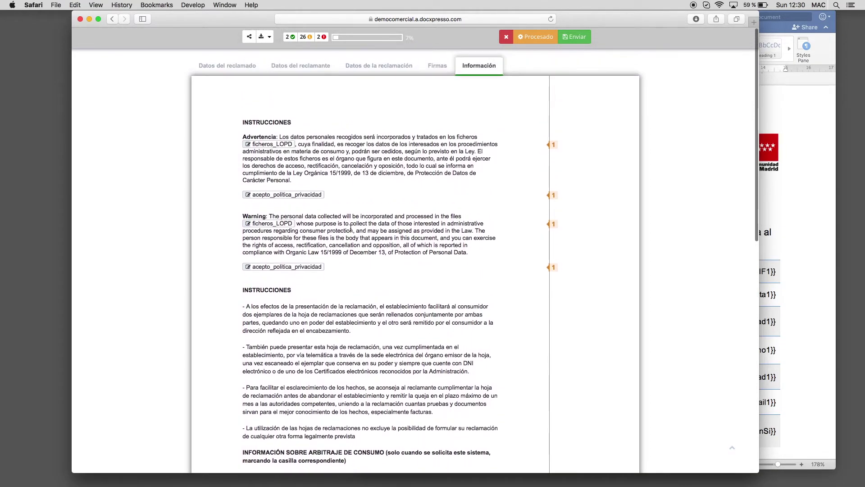
pyautogui.click(534, 38)
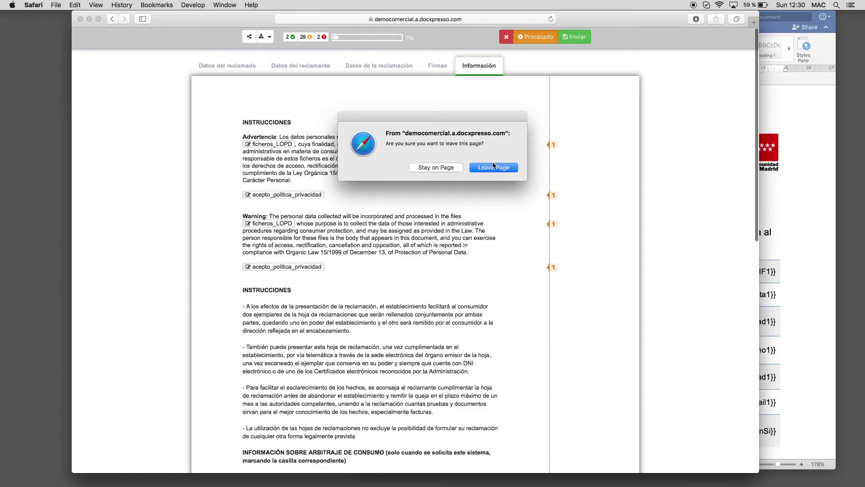
pyautogui.click(493, 166)
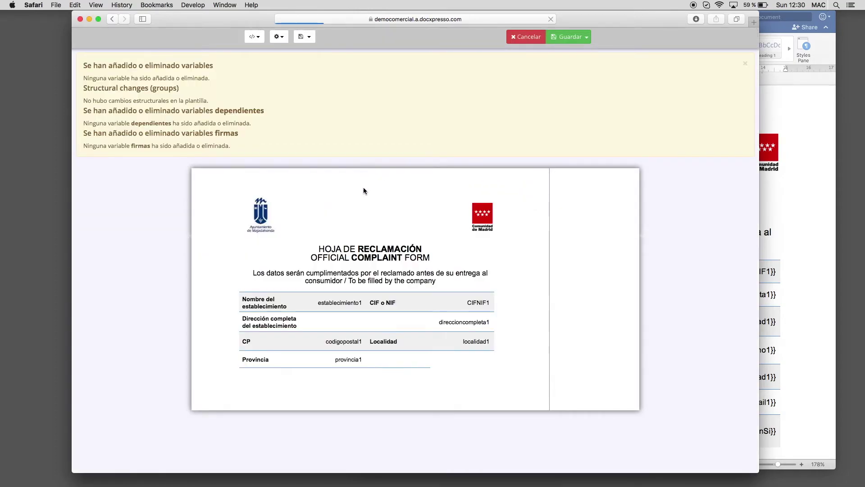
# - Change the type of the first acepto_politica_privacidad variable in the Información tab to opciones
pyautogui.click(473, 175)
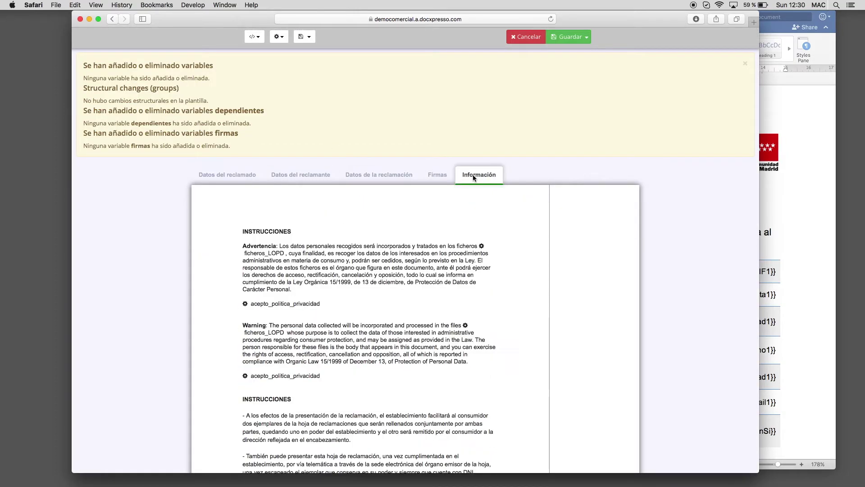
pyautogui.scroll(-1, 382, 246)
pyautogui.scroll(-3, 382, 247)
pyautogui.click(264, 245)
pyautogui.click(245, 245)
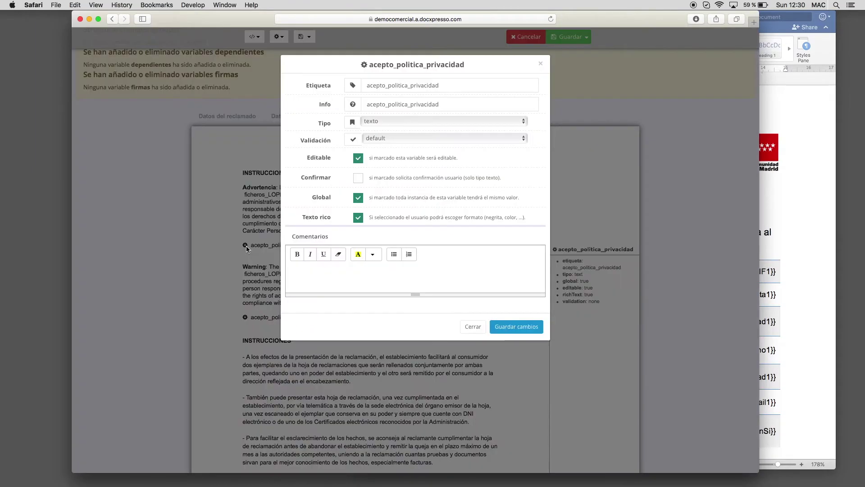
pyautogui.click(390, 120)
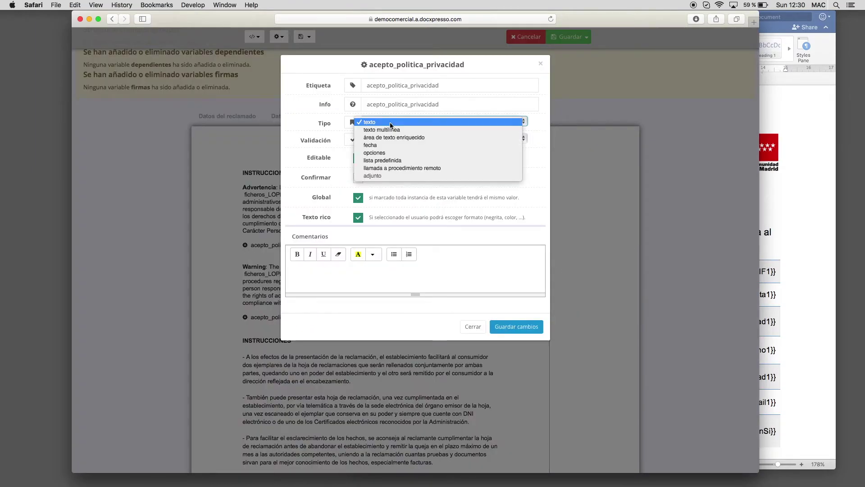
pyautogui.click(390, 152)
# - Show the variable's options as Botones de radio with the single option "Sí acepto la política de privacidad"
pyautogui.click(374, 161)
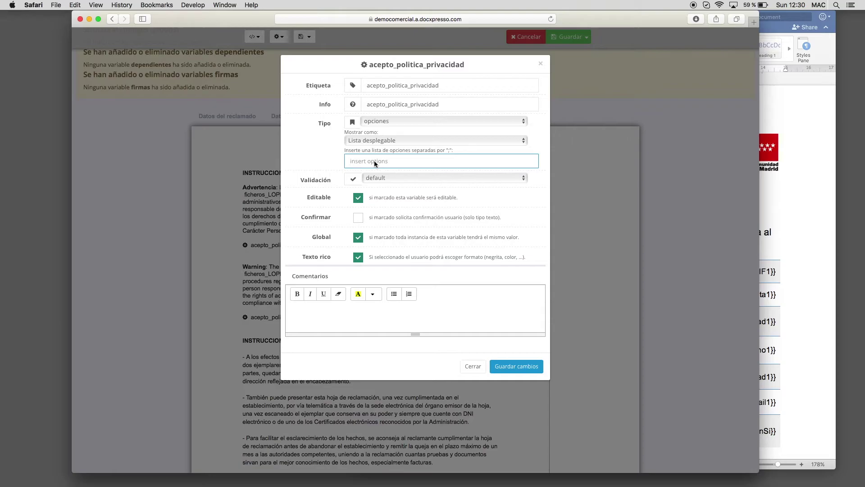
pyautogui.click(374, 140)
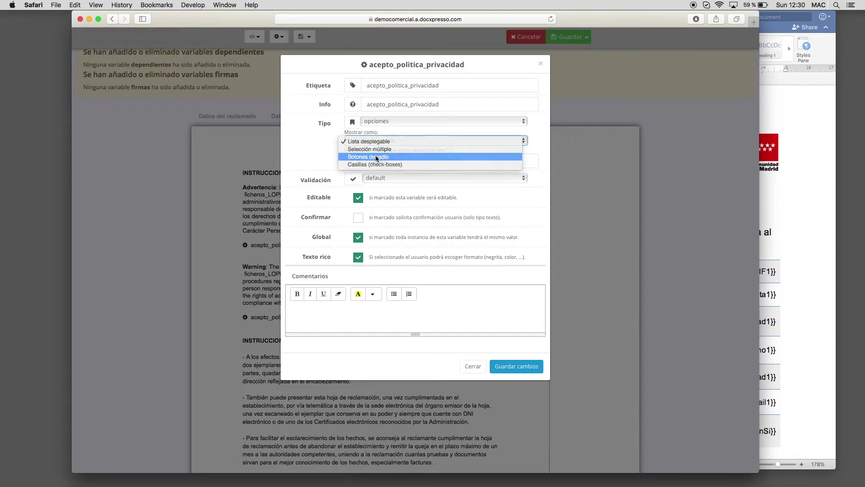
pyautogui.click(376, 157)
pyautogui.click(367, 160)
pyautogui.write('Sí a')
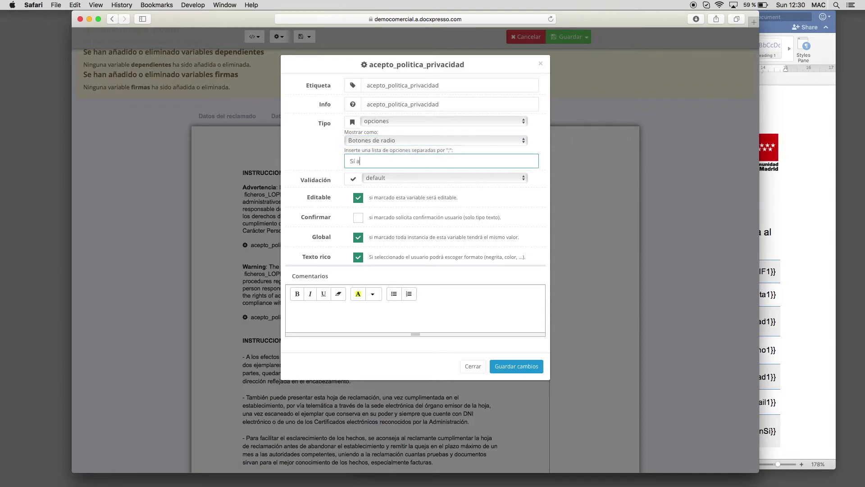
pyautogui.write('cepto la política de privacidad')
# - Set the variable's label and info text to "Acepte la política de privacidad" and save the changes
pyautogui.press('super+a')
pyautogui.click(397, 89)
pyautogui.press('super+a')
pyautogui.write('Acepte la política de')
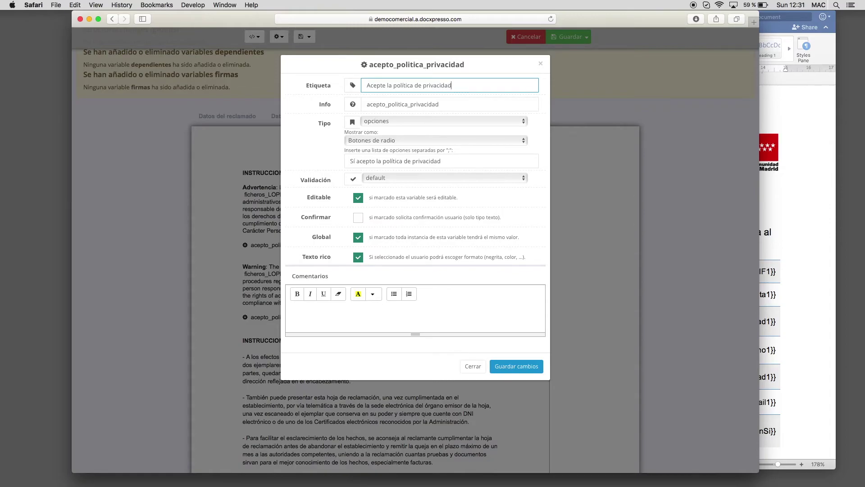
pyautogui.press('super+a')
pyautogui.press('super+c')
pyautogui.press('Tab')
pyautogui.press('BackSpace')
pyautogui.press('super+v')
pyautogui.click(516, 366)
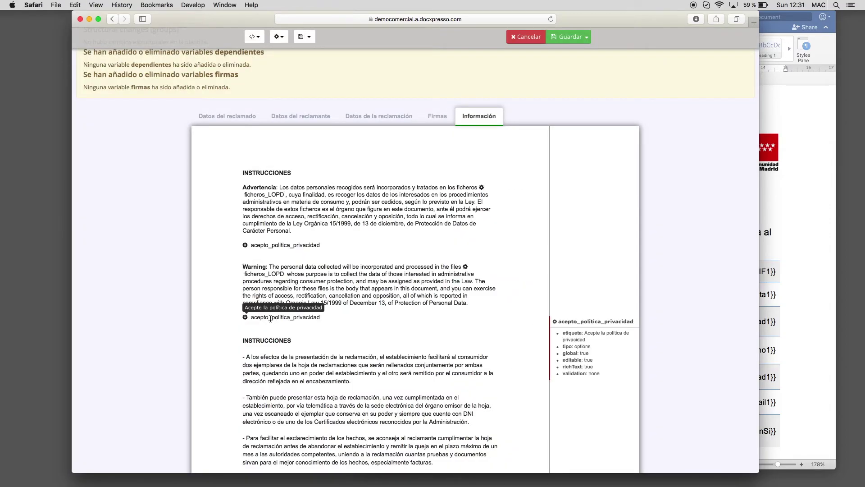
# - Check and save the settings of the second acepto_politica_privacidad instance, and save the template with a preview
pyautogui.click(322, 266)
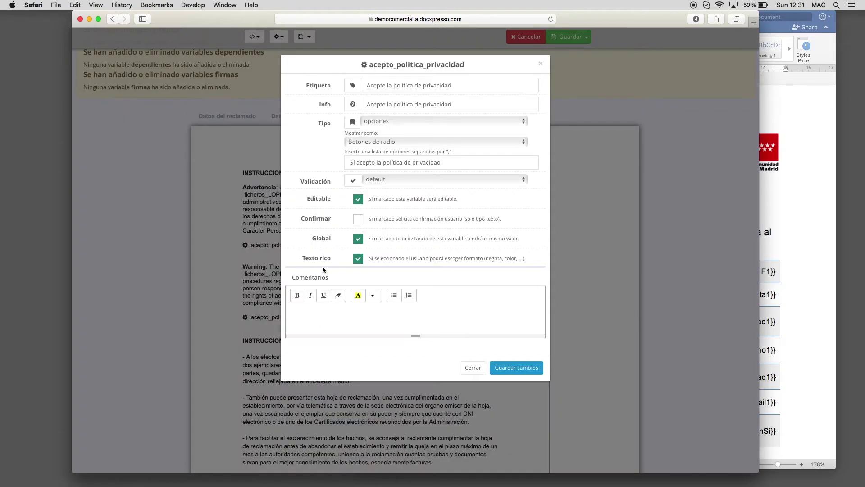
pyautogui.click(514, 367)
pyautogui.click(576, 38)
pyautogui.click(554, 69)
pyautogui.click(530, 202)
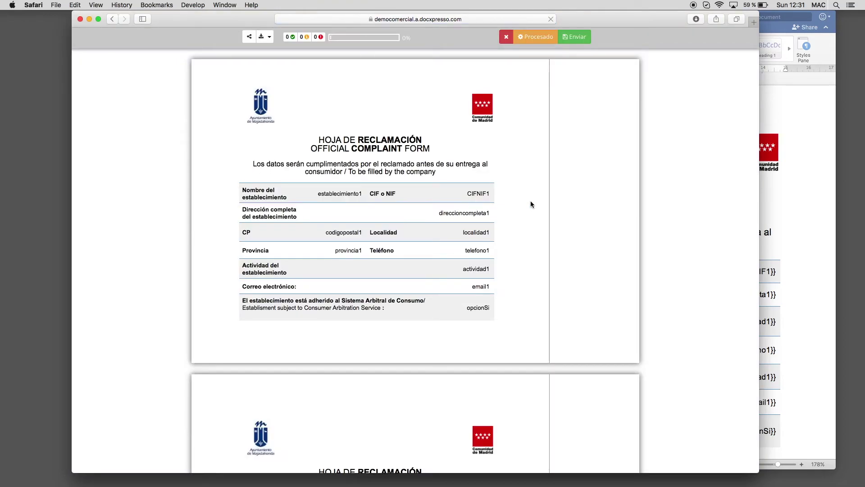
# - Test the privacy acceptance radio buttons in the preview's Información tab, read through its text, and return to the template editor
pyautogui.click(477, 68)
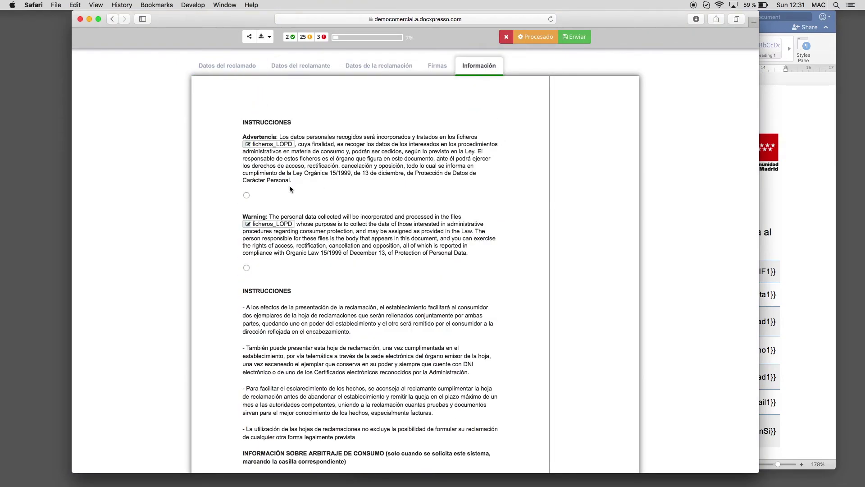
pyautogui.click(246, 194)
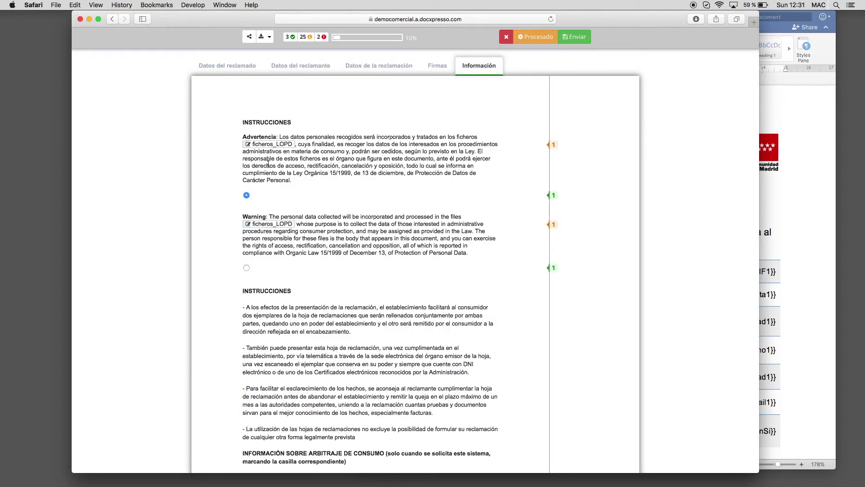
pyautogui.scroll(-5, 317, 194)
pyautogui.scroll(4, 317, 194)
pyautogui.click(247, 194)
pyautogui.scroll(1, 300, 164)
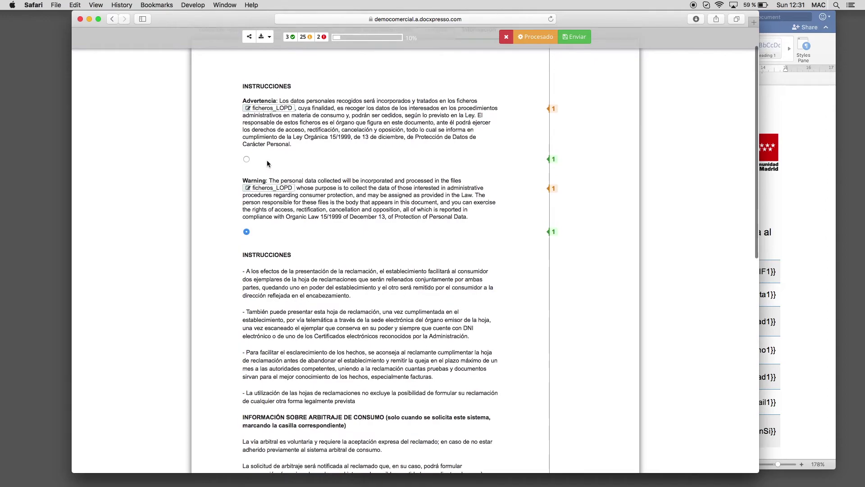
pyautogui.scroll(-6, 356, 233)
pyautogui.scroll(-4, 357, 233)
pyautogui.scroll(11, 465, 123)
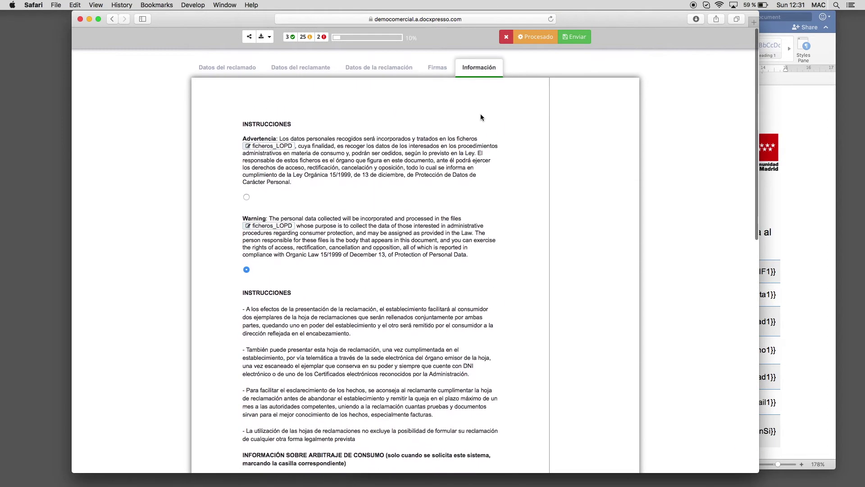
pyautogui.click(535, 38)
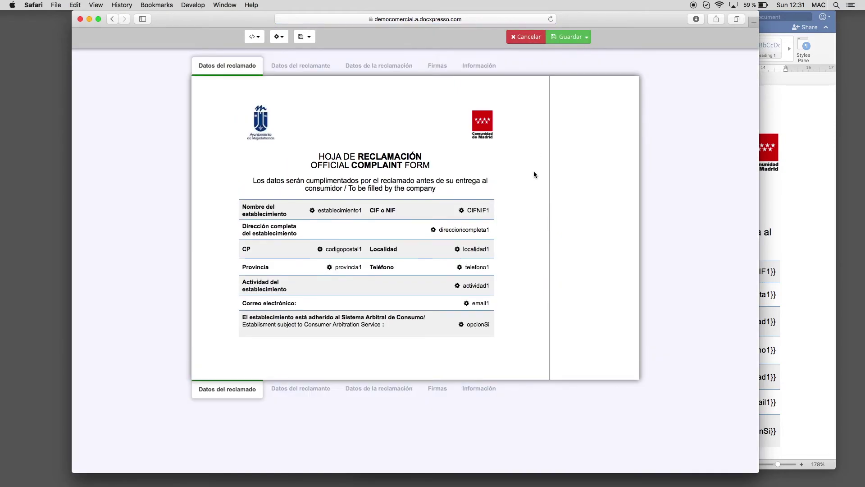
# - Enable user notifications for the template and include the email1 and email2 variables as recipients
pyautogui.click(478, 67)
pyautogui.click(436, 67)
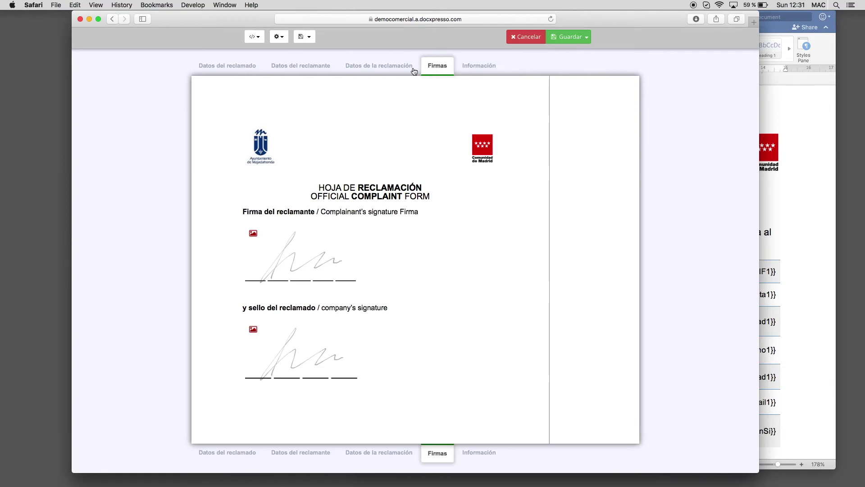
pyautogui.click(279, 37)
pyautogui.click(303, 96)
pyautogui.click(349, 106)
pyautogui.click(349, 121)
pyautogui.click(350, 87)
pyautogui.click(383, 136)
pyautogui.write('Mensaje de Docxp')
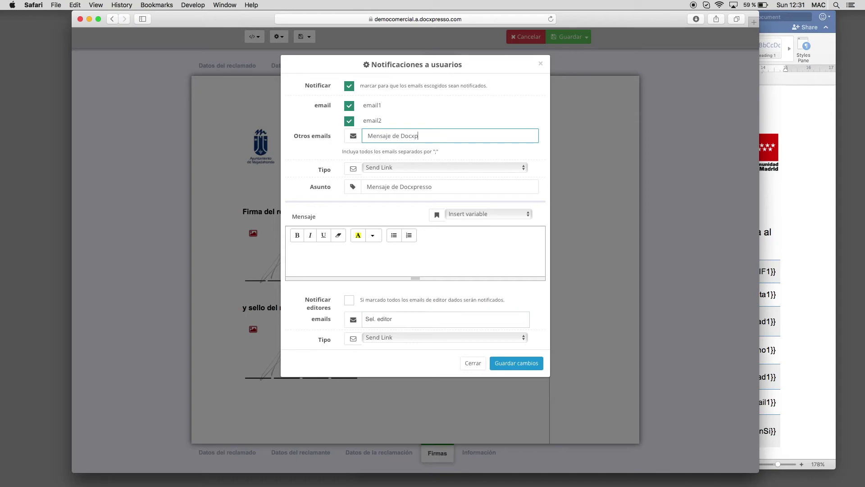
pyautogui.press('BackSpace')
pyautogui.press('super+a')
pyautogui.press('BackSpace')
pyautogui.click(387, 170)
pyautogui.click(391, 175)
pyautogui.click(384, 169)
pyautogui.click(385, 160)
# - Begin the notification message with "Gracias por su mensaje" followed by the nombre2_y_apellidos variable
pyautogui.click(386, 258)
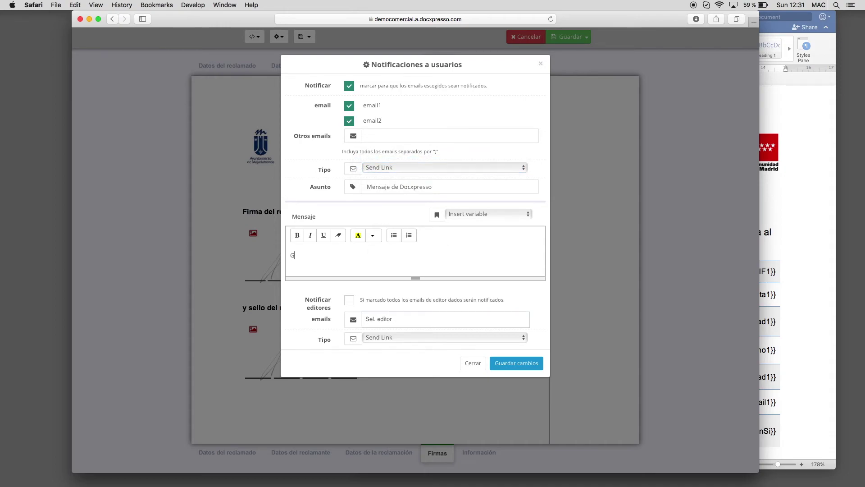
pyautogui.write('Gracias por su mensaje')
pyautogui.click(480, 213)
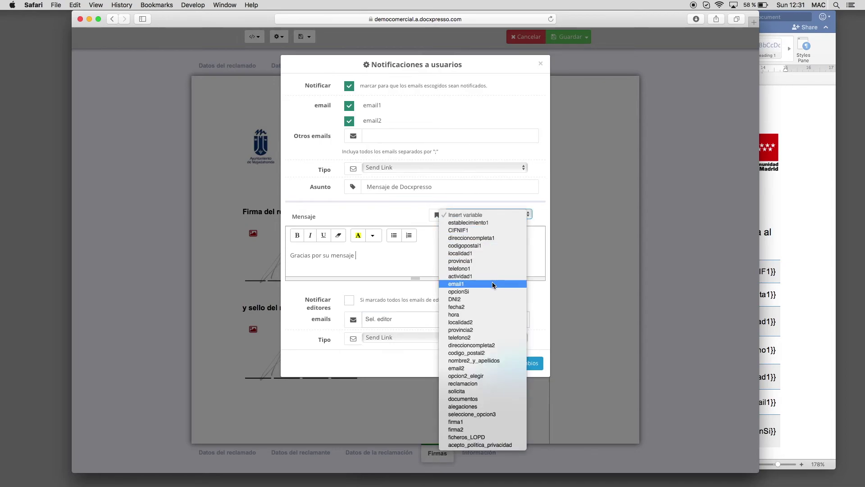
pyautogui.click(507, 360)
# - Add the message lines "Le adjuntamos una copia de su reclamación." and "En breve estaremos en contacto con usted."
pyautogui.click(457, 258)
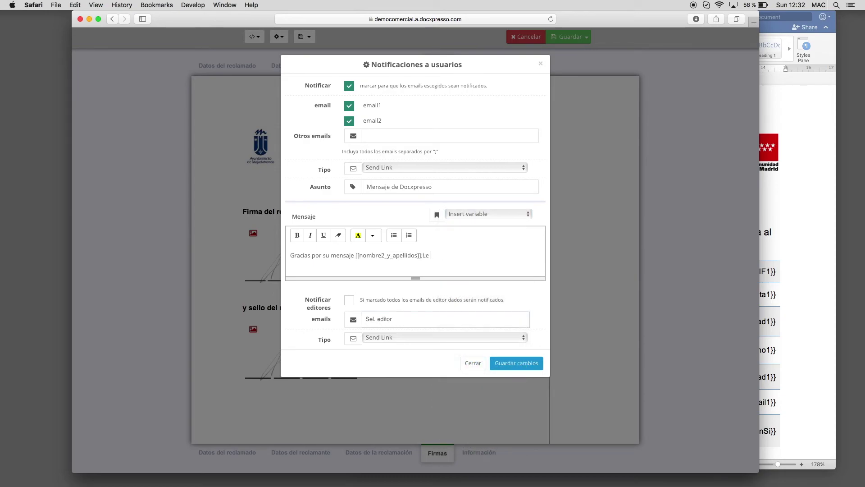
pyautogui.write('Le adjuntamos una copia de su reclamación.')
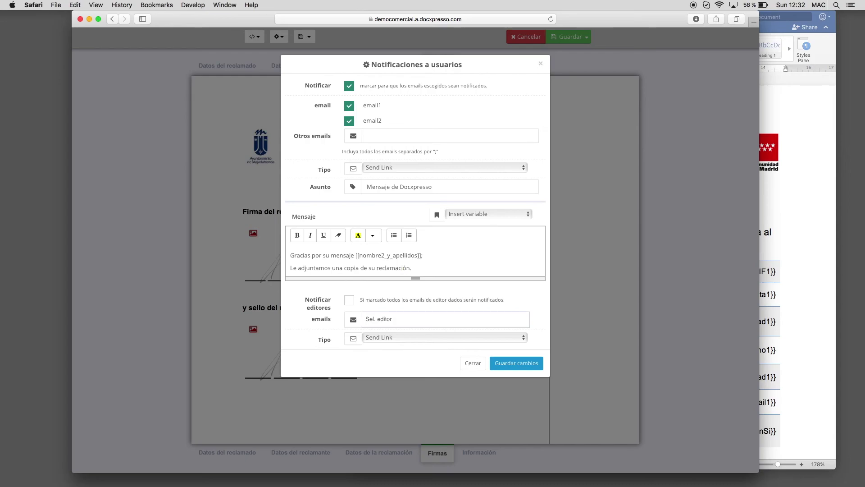
pyautogui.press('Return')
pyautogui.write('En breve e')
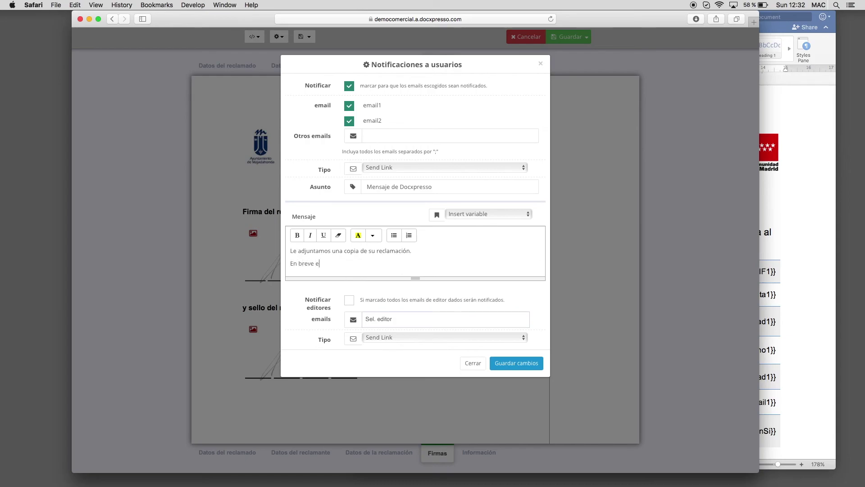
pyautogui.write('staremos en contacto con usted.')
# - Turn on editor notifications, choose the editor who receives them, and save the notification settings
pyautogui.click(350, 300)
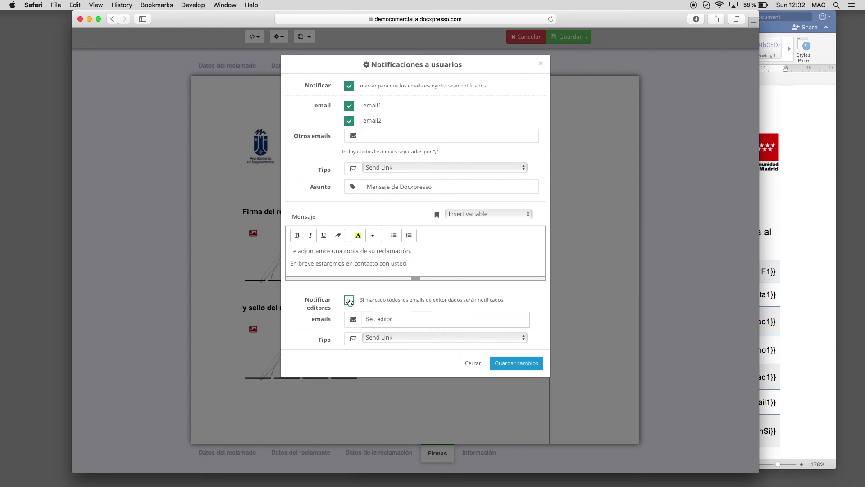
pyautogui.click(412, 320)
pyautogui.click(411, 336)
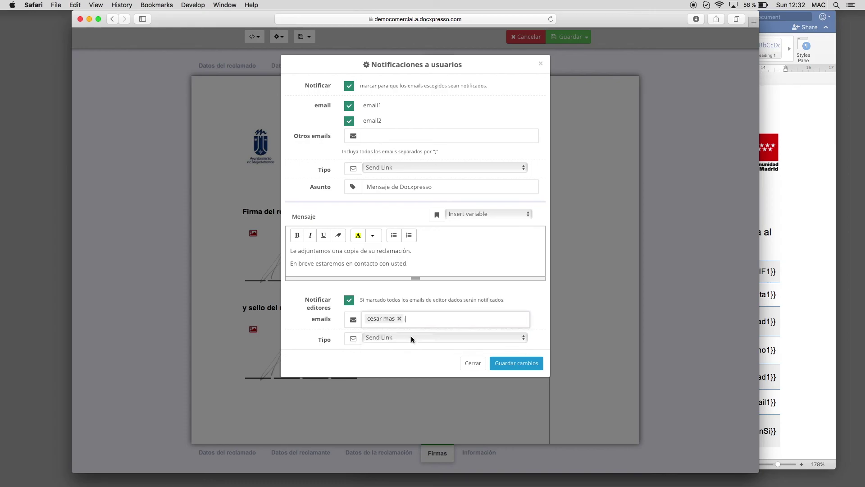
pyautogui.click(515, 364)
# - Save the template with its notification settings and preview it as a fillable form
pyautogui.click(581, 36)
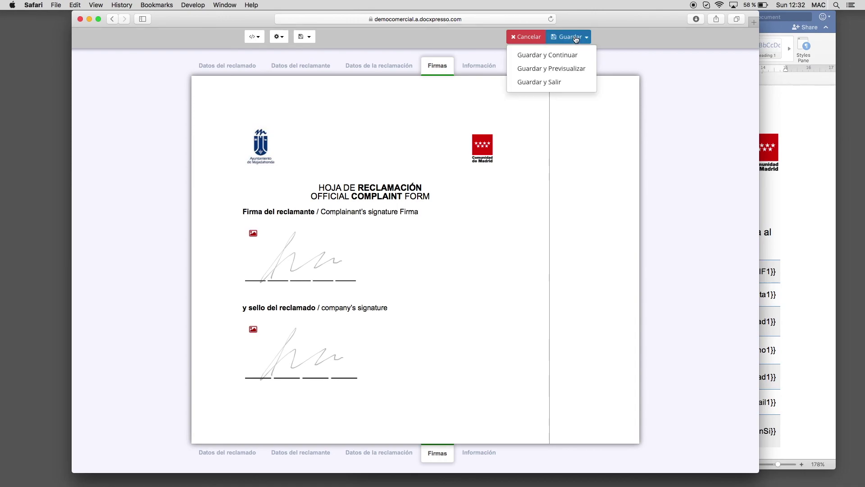
pyautogui.click(575, 70)
pyautogui.click(525, 202)
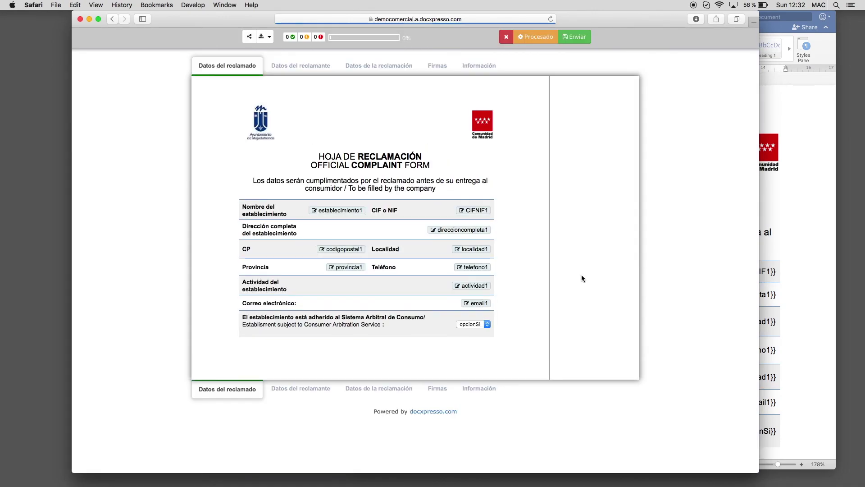
# - Review the Datos del reclamante, Datos de la reclamación, Firmas and Información tabs of the updated preview
pyautogui.click(303, 66)
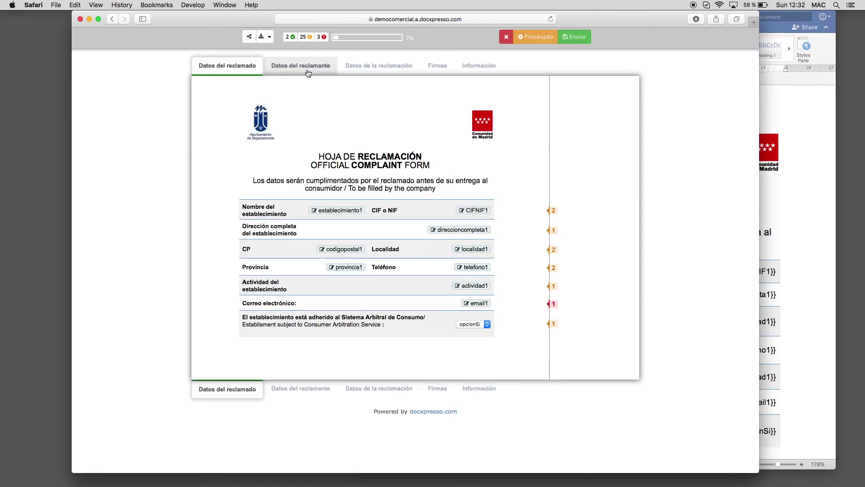
pyautogui.click(361, 68)
pyautogui.click(426, 67)
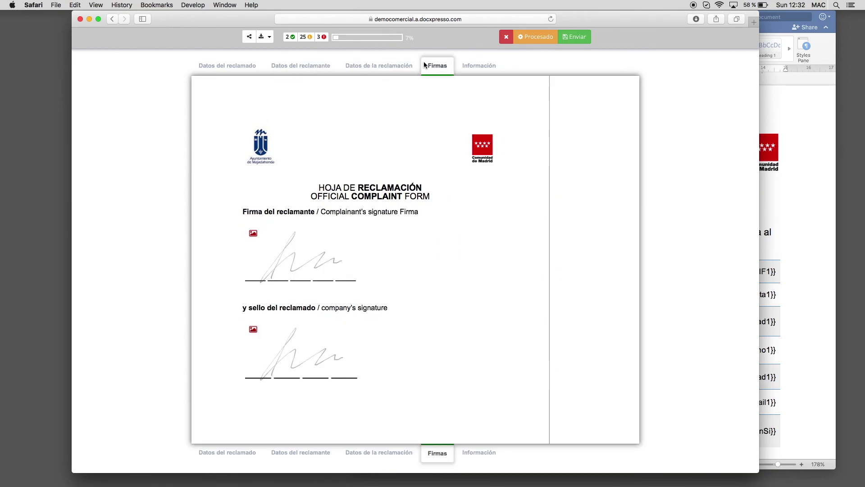
pyautogui.click(490, 66)
pyautogui.scroll(-15, 528, 226)
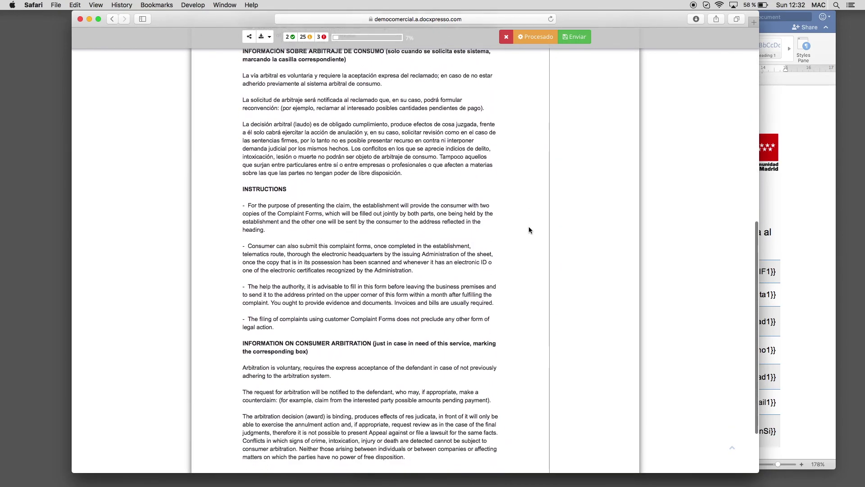